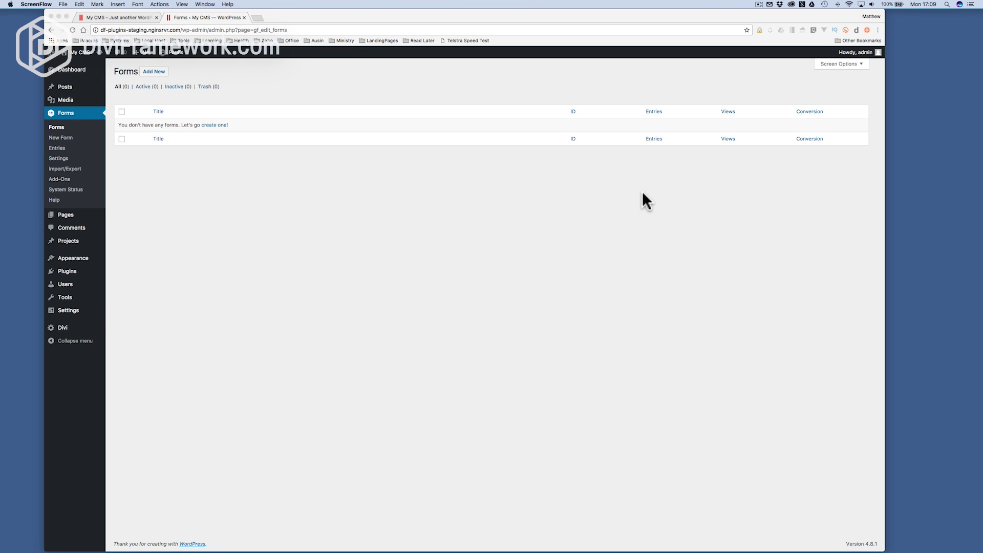
Step: Create a new form titled 'Website Quote Form' with the description 'Enter your details'
left_click(215, 125)
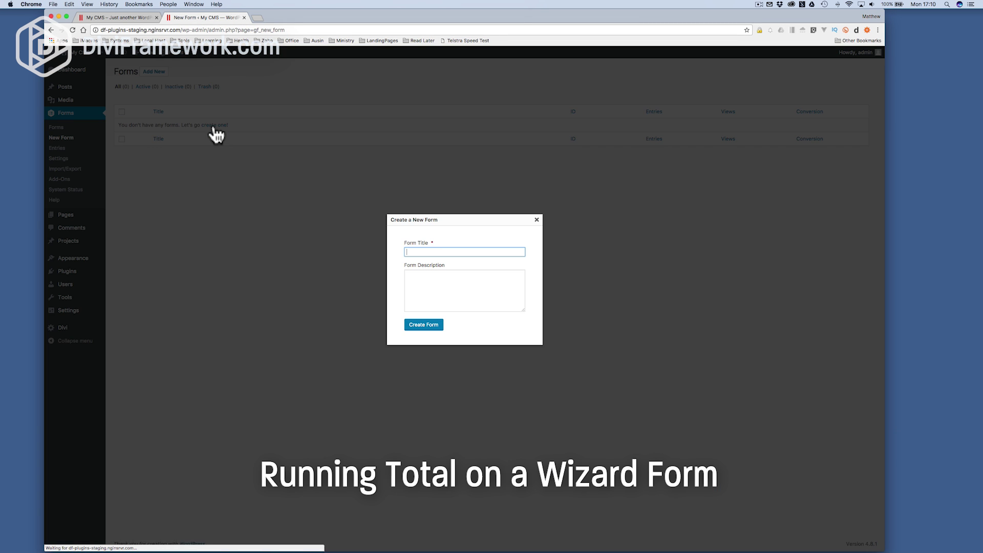
left_click(435, 247)
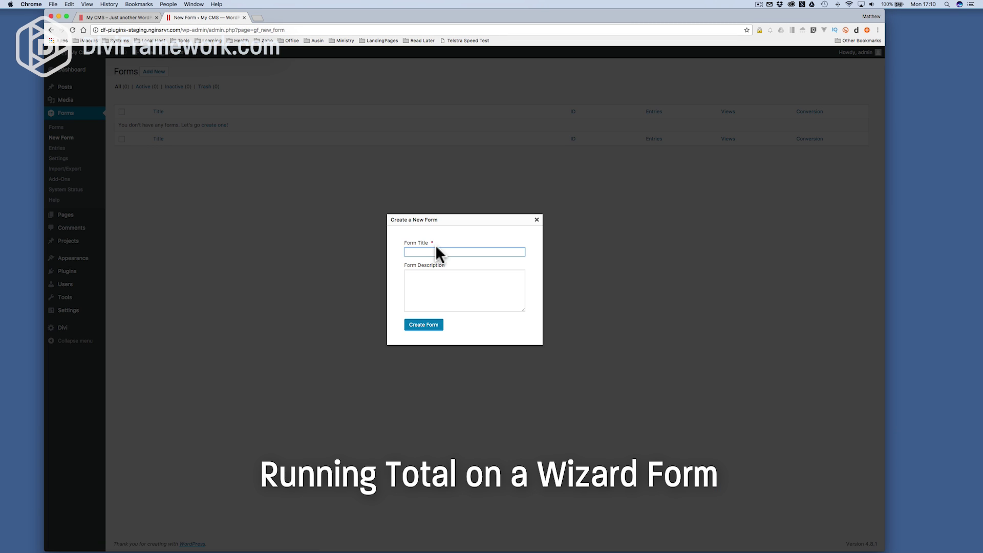
type("Running")
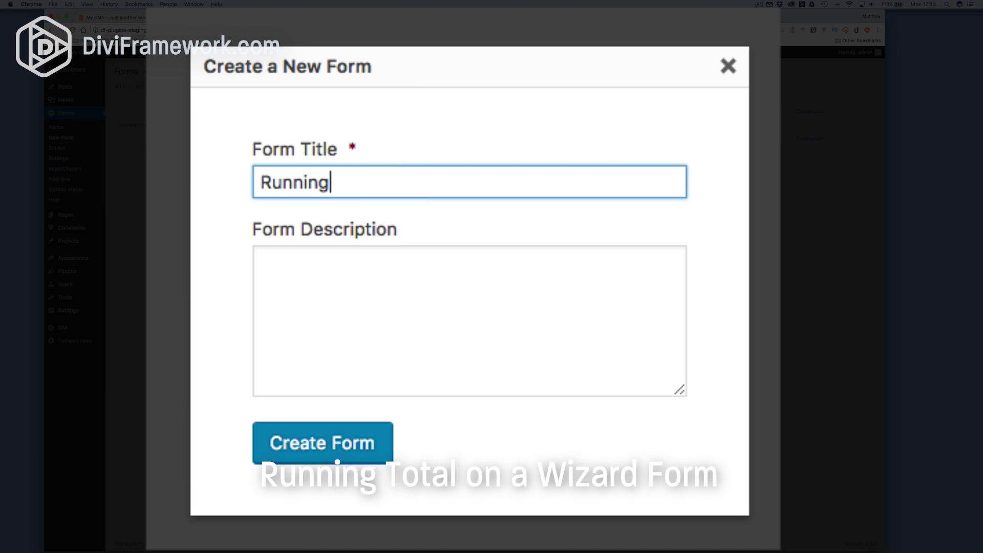
key("alt+BackSpace")
type("Website Quote Form")
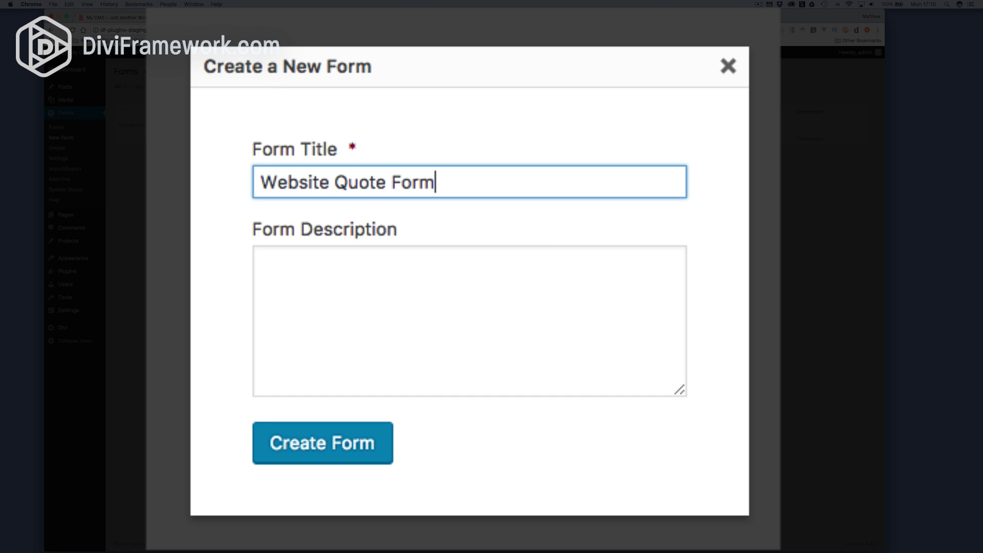
left_click(383, 281)
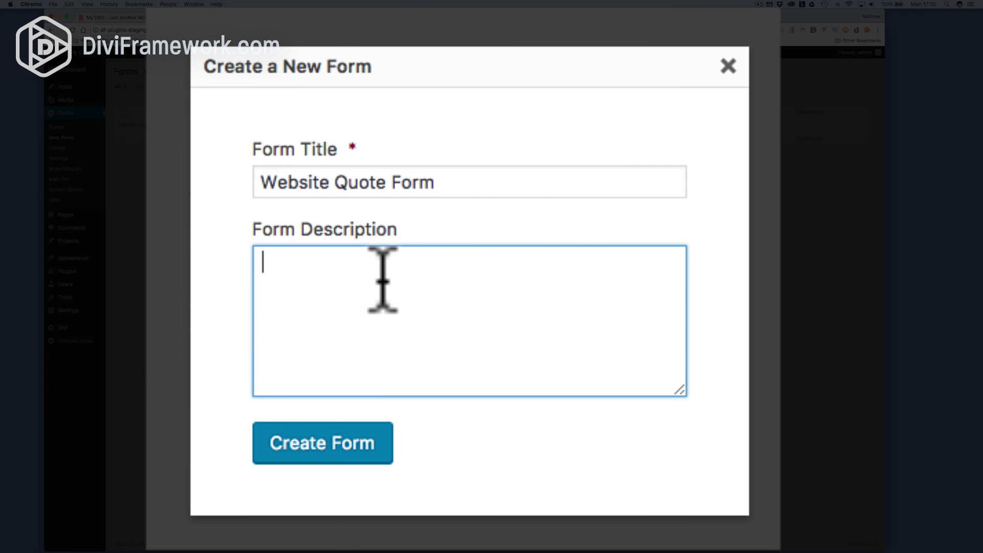
type("Enter your det")
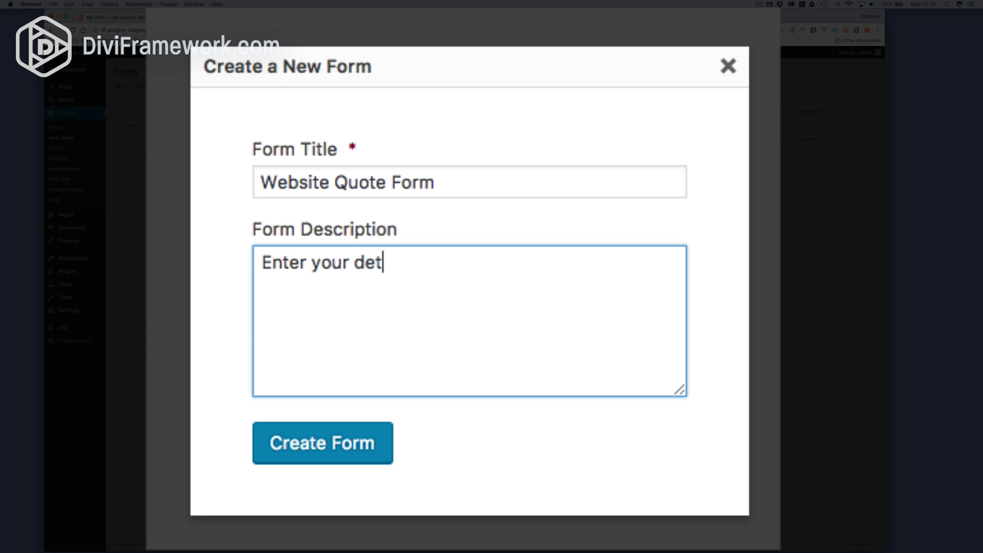
left_click(310, 443)
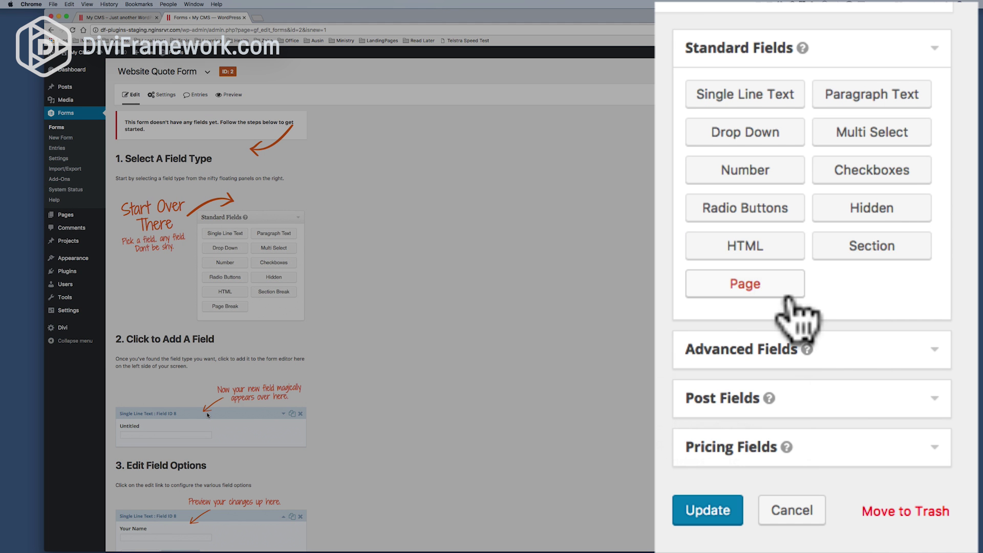
Step: Add a page break to the form, discarding a stray single line text field
left_click(789, 210)
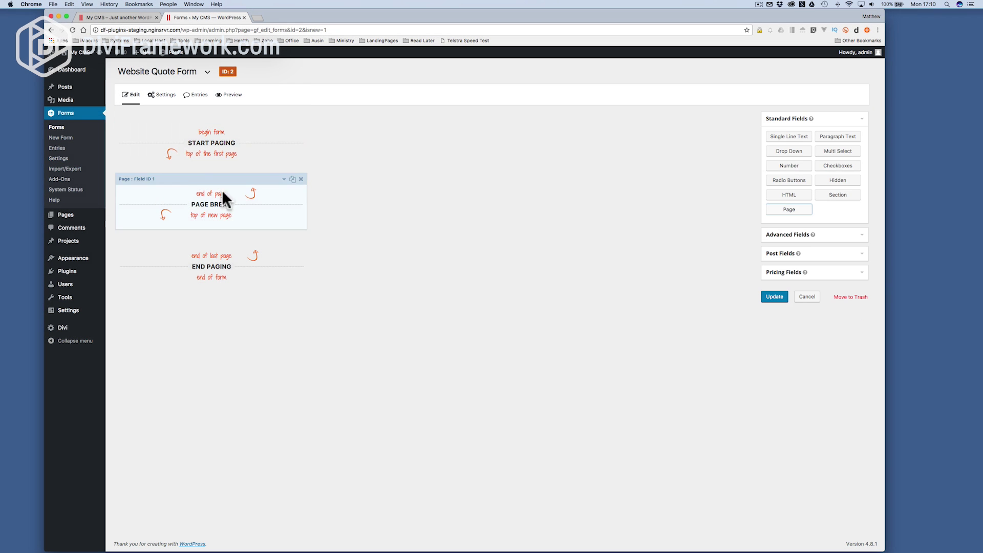
left_click(791, 139)
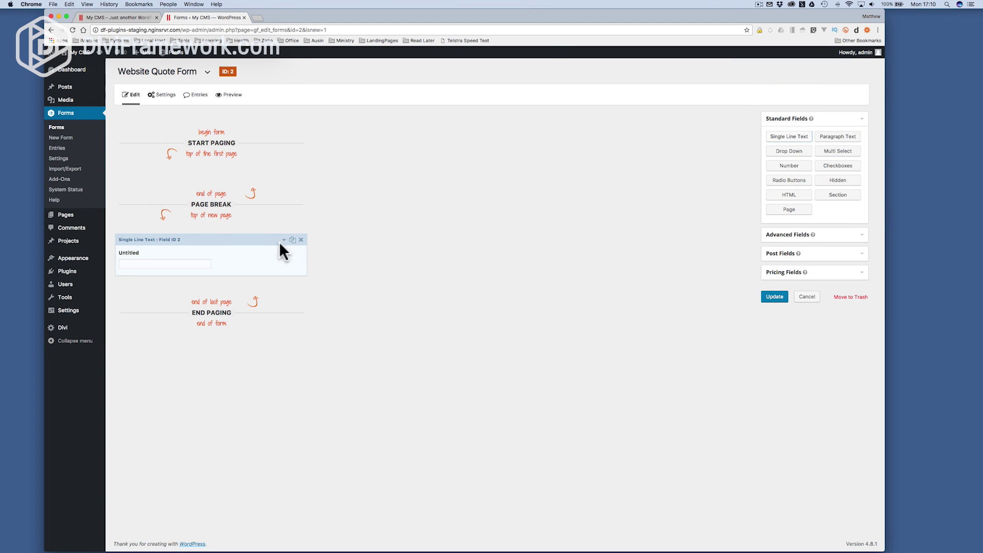
left_click(300, 240)
left_click(540, 91)
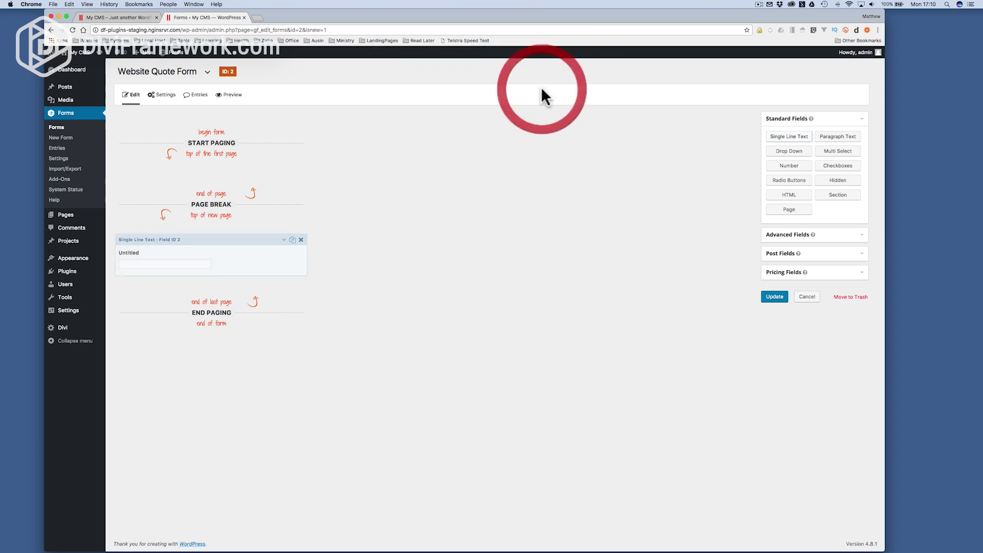
Step: Add Name, Email and Phone fields and move them above the page break
left_click(774, 235)
left_click(788, 157)
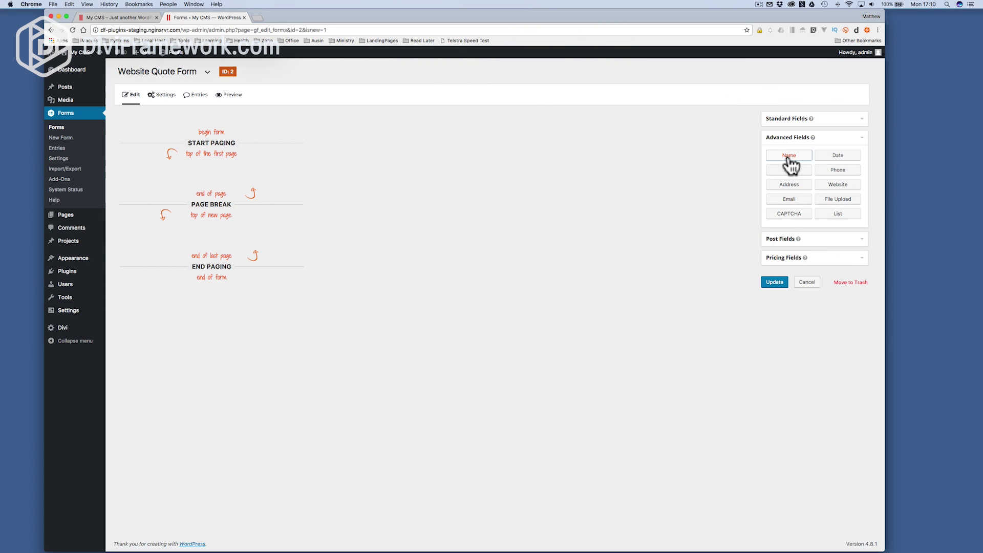
left_click(789, 201)
left_click(839, 170)
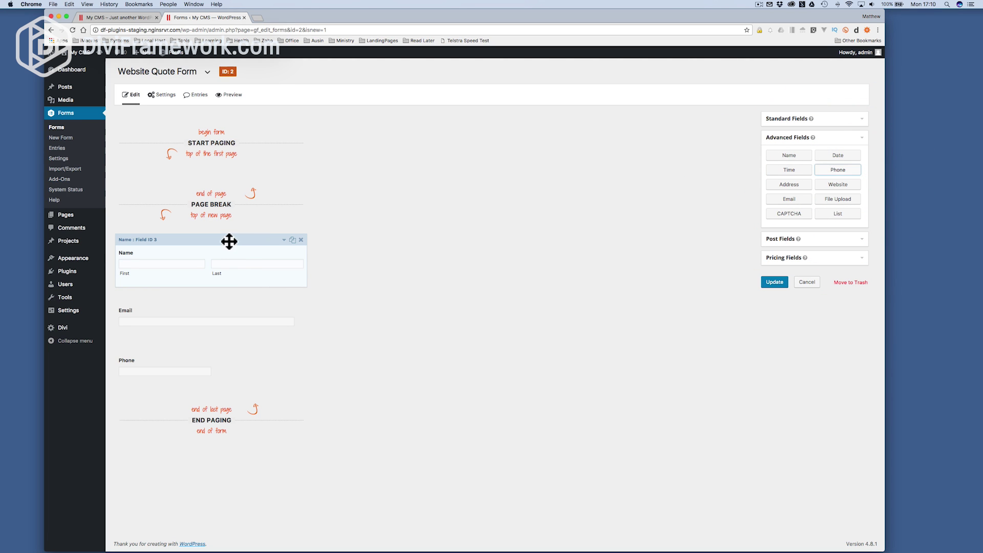
left_click_drag(227, 238, 224, 185)
left_click_drag(193, 297, 191, 225)
left_click_drag(163, 346, 170, 291)
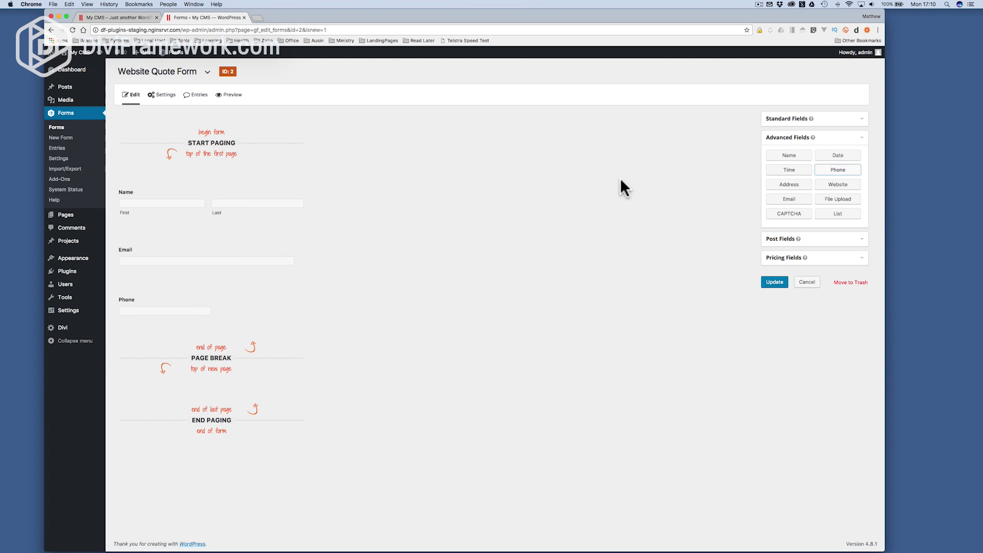
left_click(775, 258)
Step: Add a product field labelled 'Web Pages' priced $100.00
left_click(789, 196)
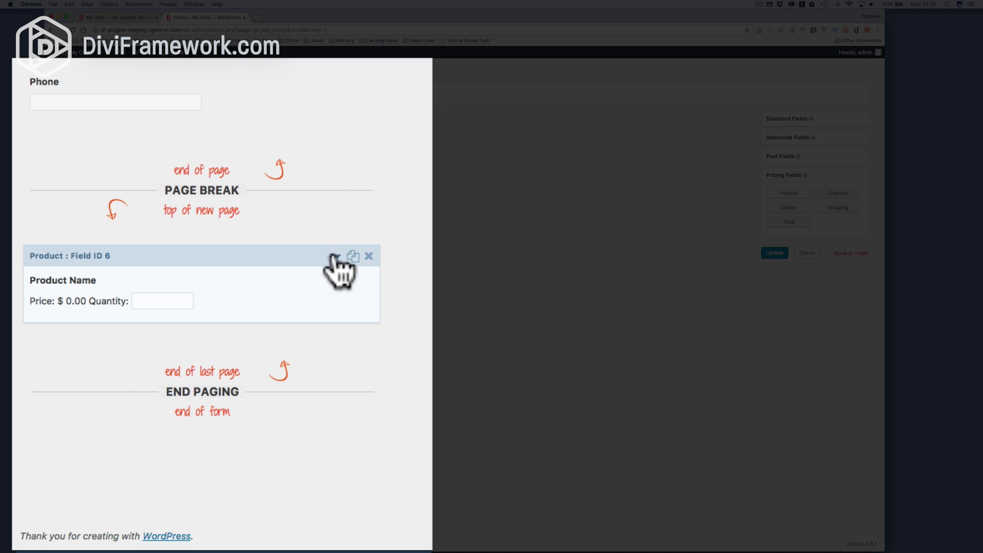
left_click(336, 256)
scroll(341, 264, "down", 5)
left_click_drag(121, 215, 23, 222)
type("Web Pages")
scroll(77, 297, "down", 5)
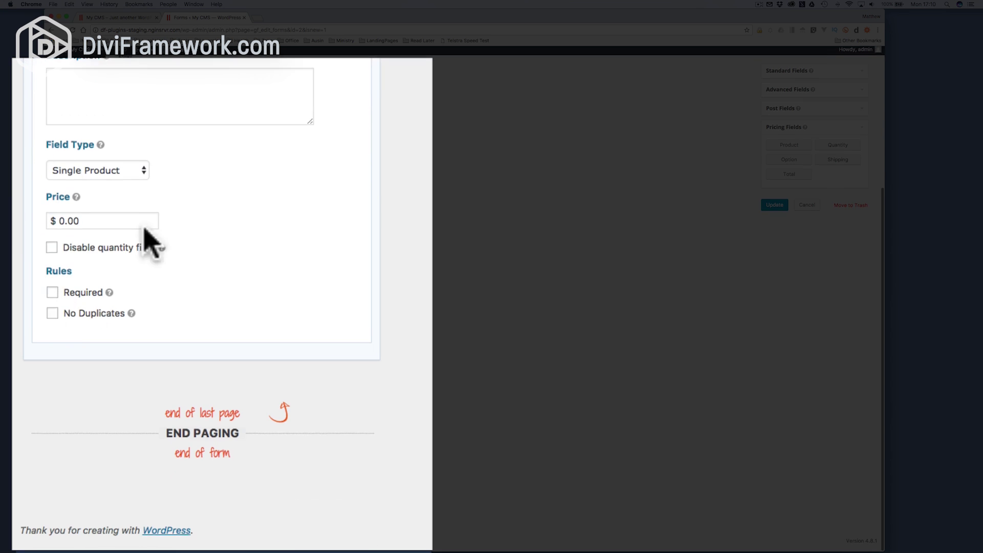
left_click_drag(59, 226, 97, 226)
type("100")
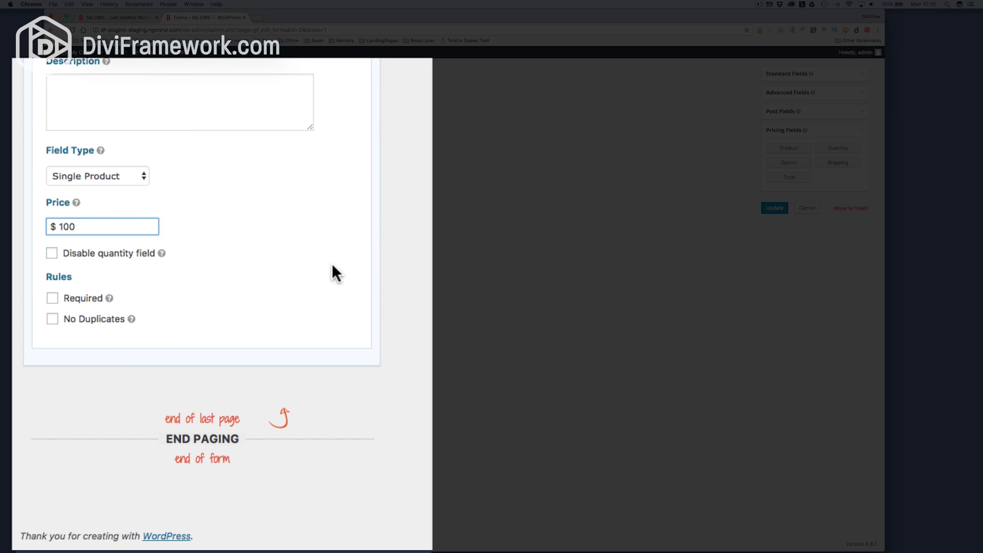
left_click(276, 244)
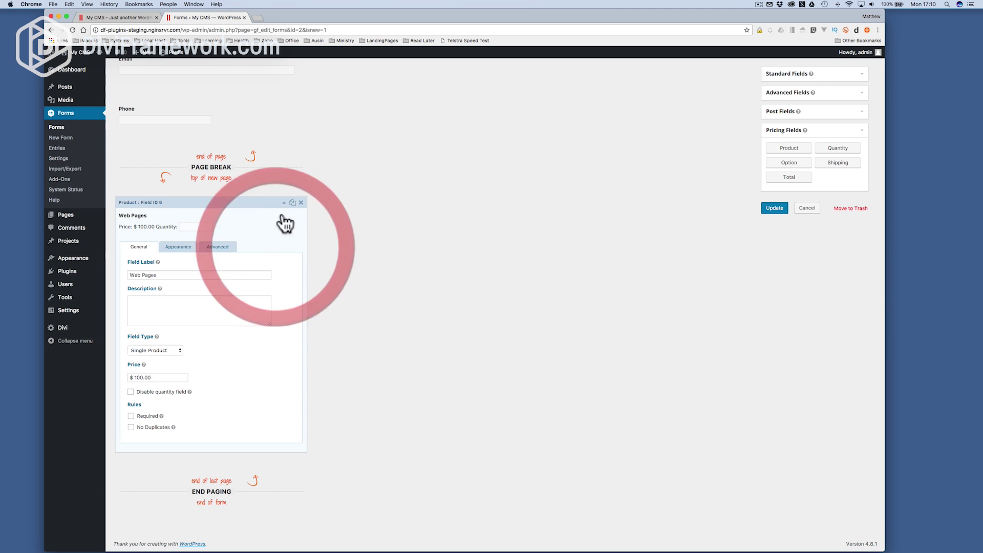
left_click(282, 203)
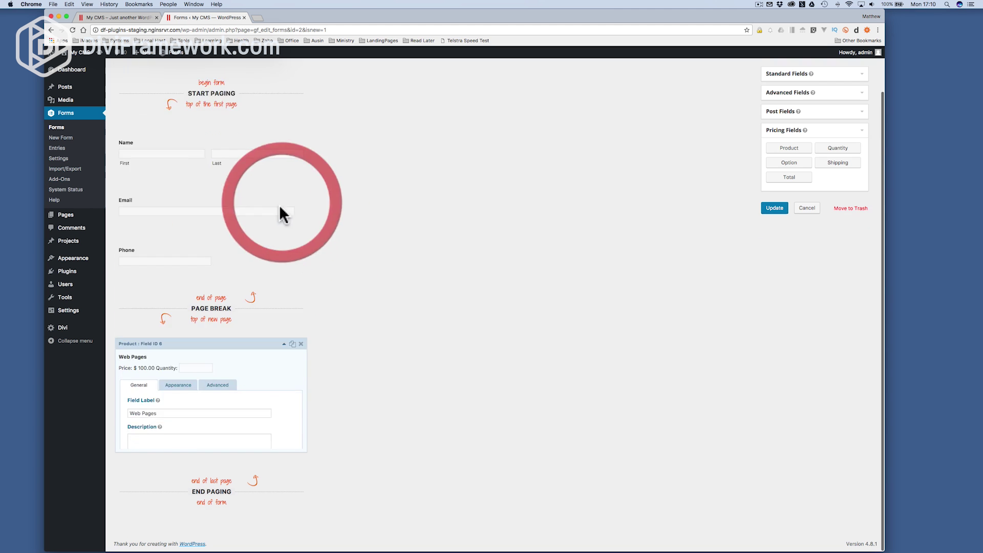
Step: Duplicate Web Pages as a 'Web Forms' product priced $150.00
left_click(292, 393)
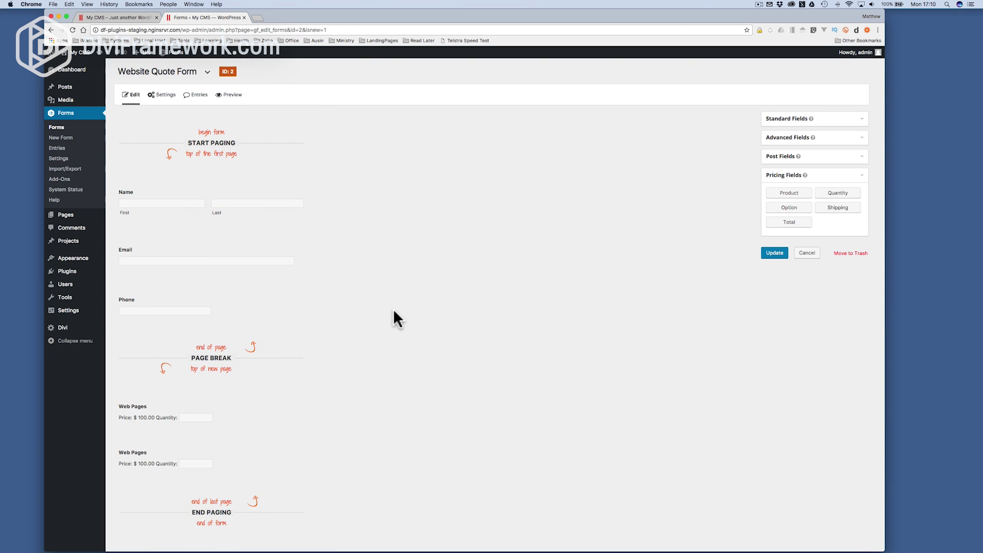
left_click(283, 419)
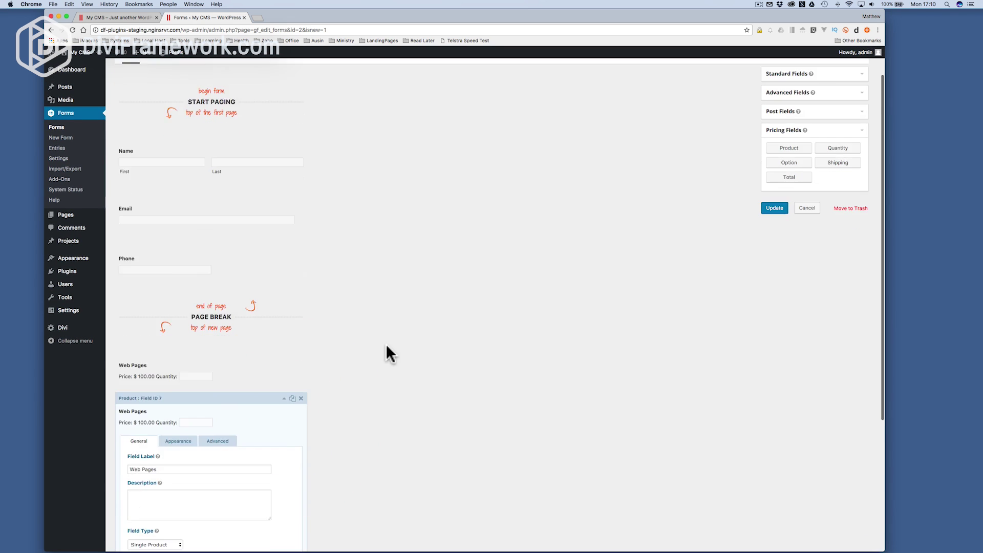
double_click(142, 464)
type("Forms")
left_click(55, 359)
key("Delete")
type("50.00")
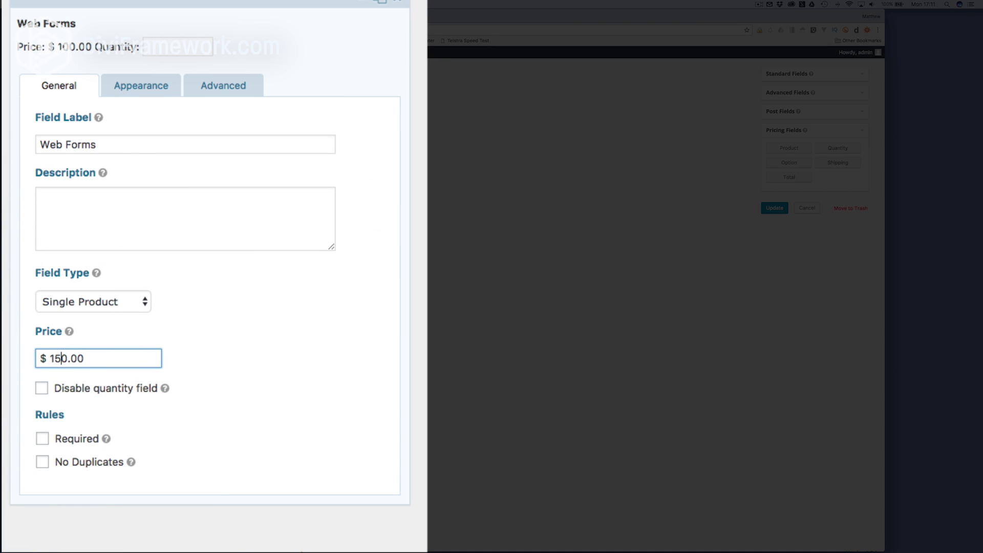
left_click(260, 53)
Step: Add a Total field and a second page break, placing Web Pages, Web Forms and Total between the breaks
left_click(789, 201)
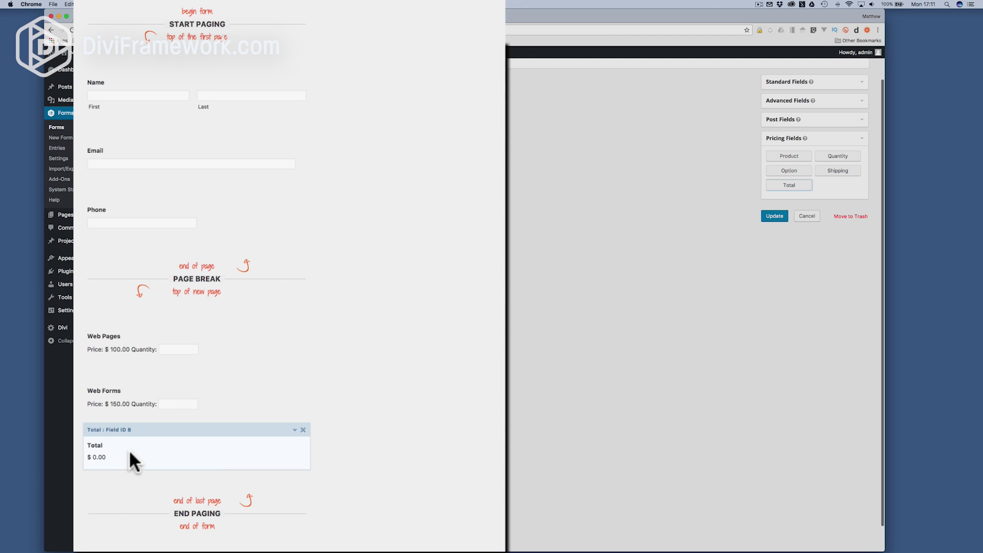
scroll(404, 264, "down", 1)
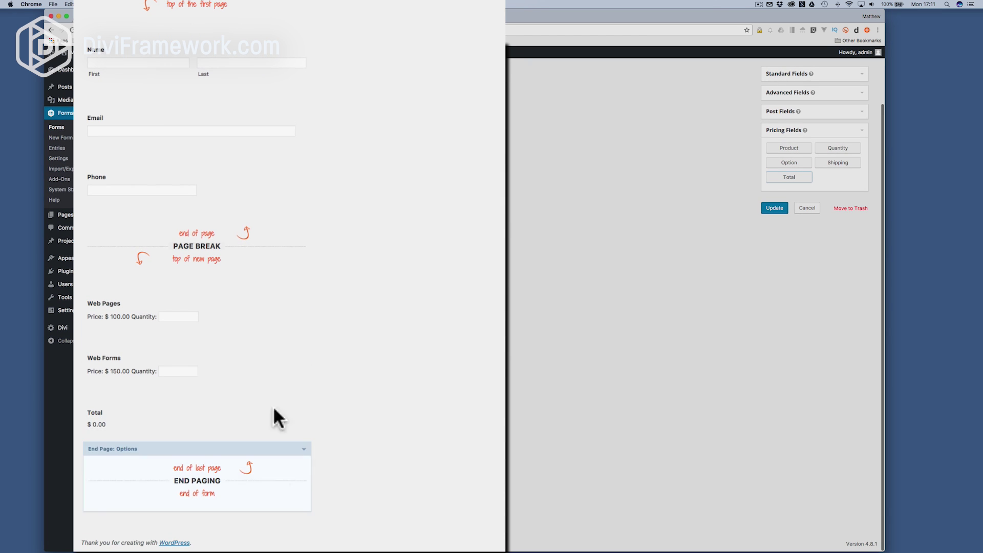
left_click(292, 215)
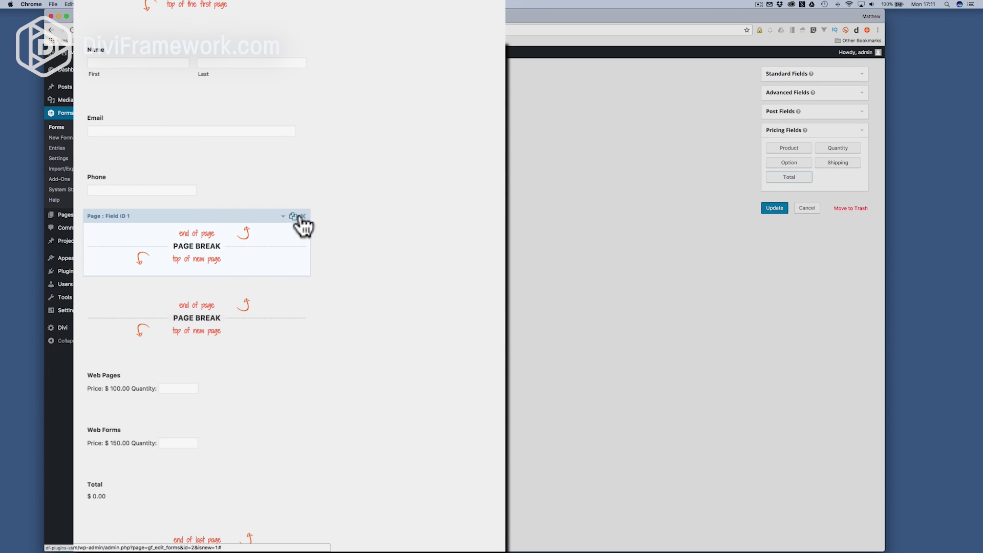
left_click_drag(132, 358, 147, 289)
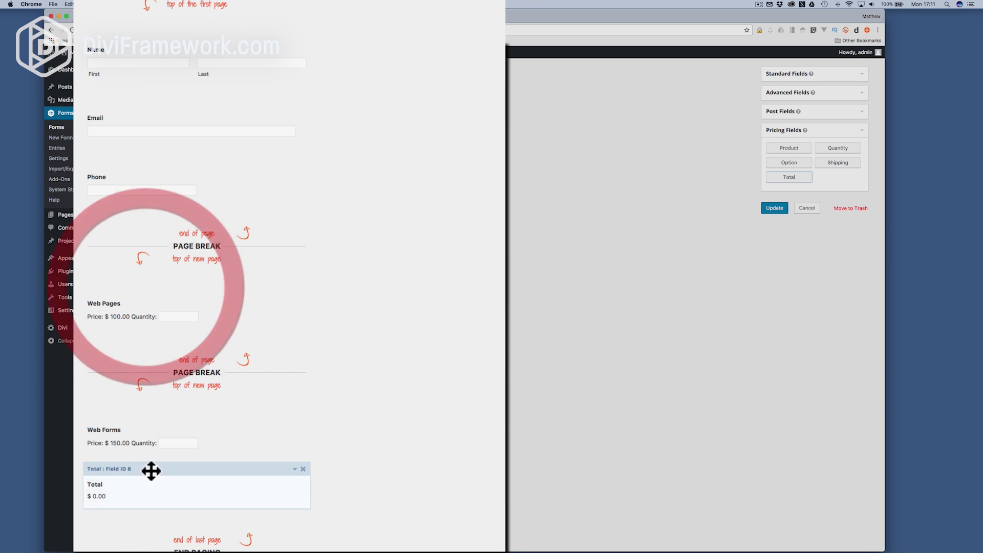
left_click_drag(136, 415, 137, 368)
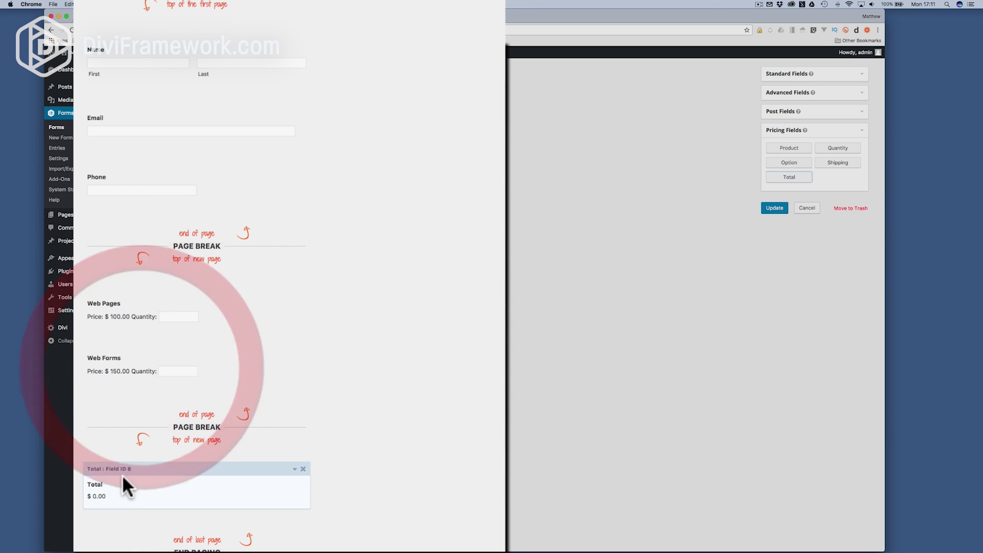
left_click_drag(123, 466, 135, 389)
scroll(422, 337, "down", 3)
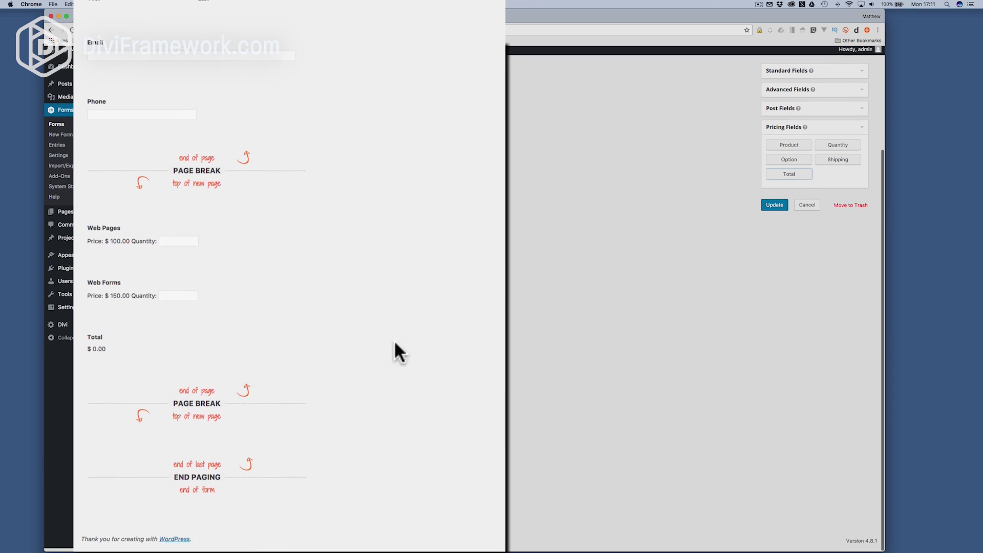
Step: Add a product on the last page labelled 'SEO Setup' with Radio Buttons field type
left_click(795, 150)
left_click(283, 449)
scroll(493, 351, "down", 5)
left_click_drag(143, 280, 84, 274)
type("SEO Setup")
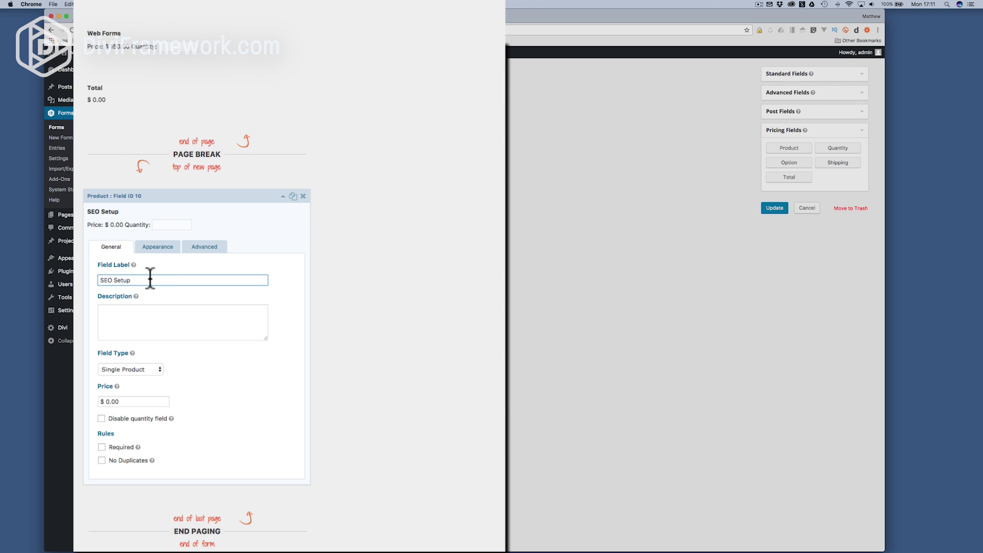
left_click(153, 247)
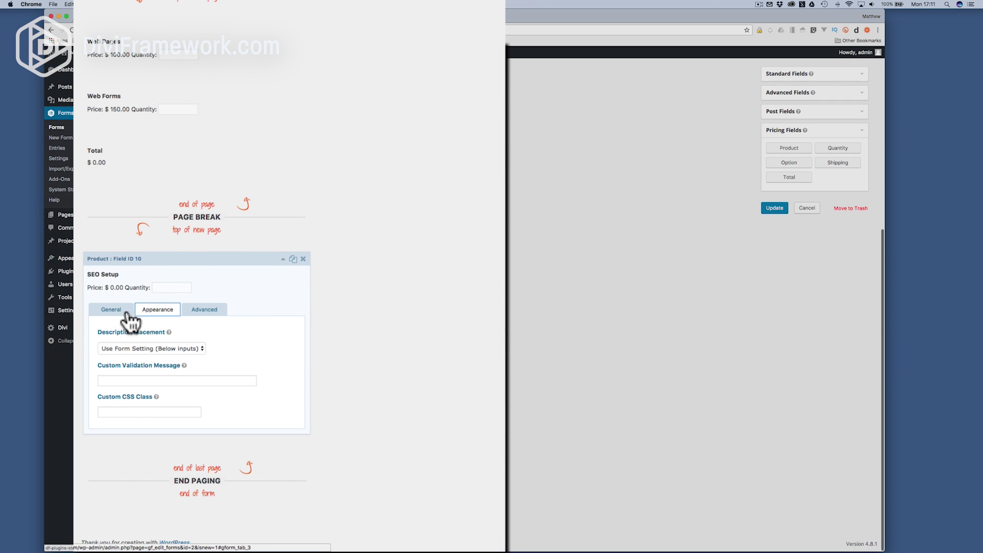
left_click(111, 309)
left_click(130, 366)
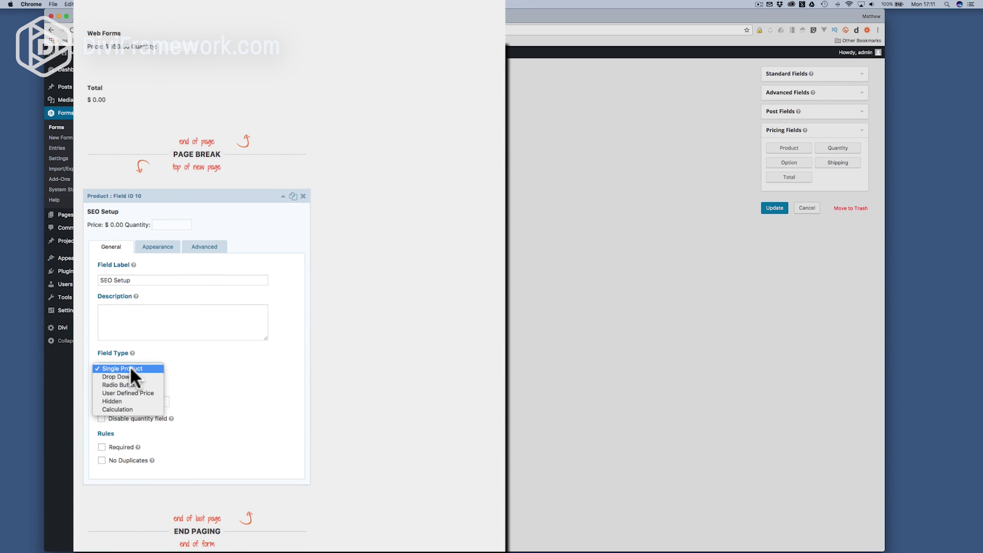
left_click(129, 384)
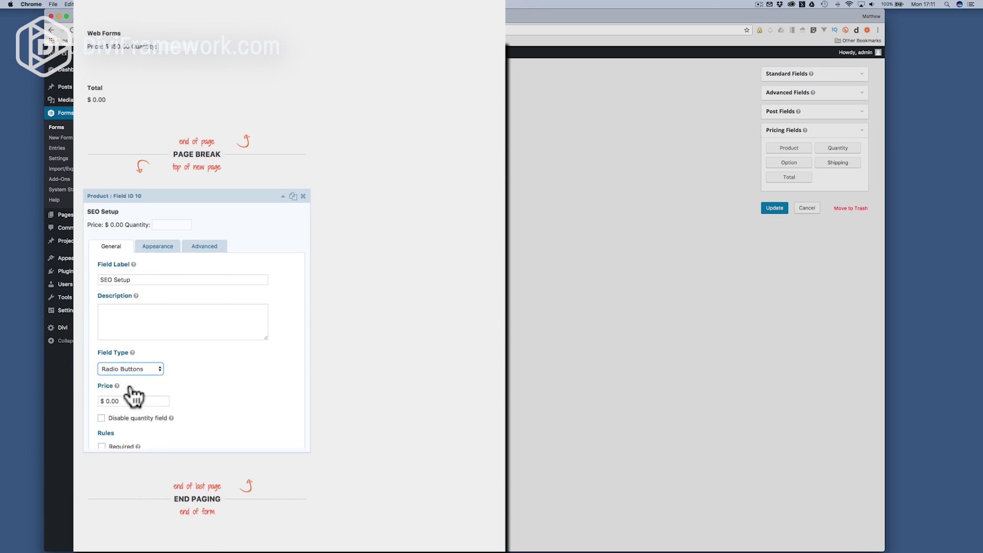
Step: Set choices Yoast $150, AI in one SEO $150, No Thanks $0 preselected, then duplicate the field
triple_click(158, 438)
type("Yoast")
key("Tab")
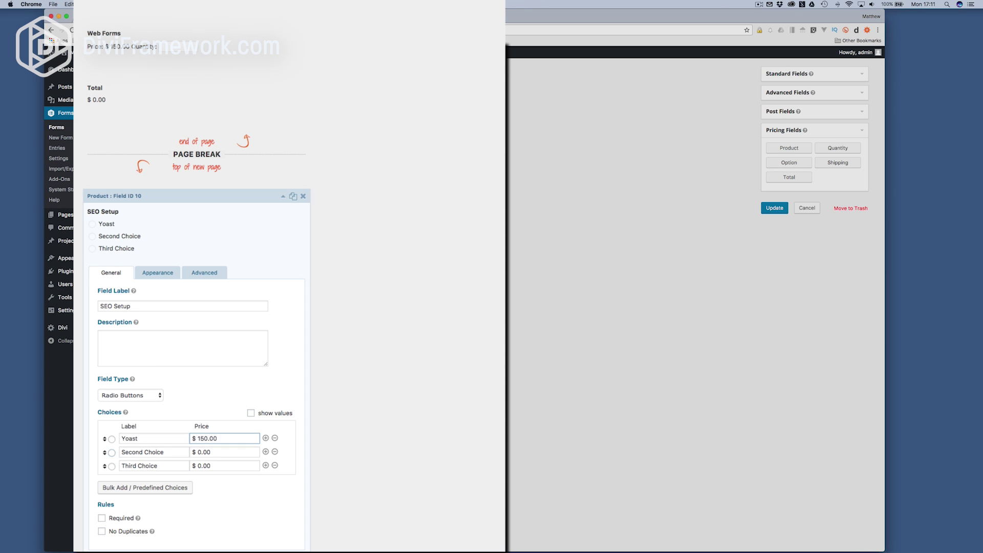
type("Al in one SEO")
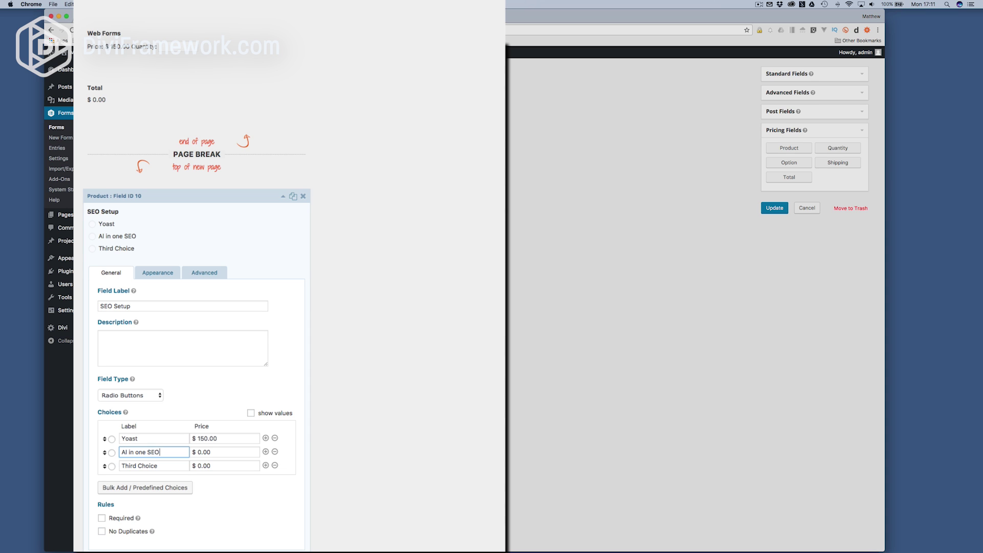
key("Tab")
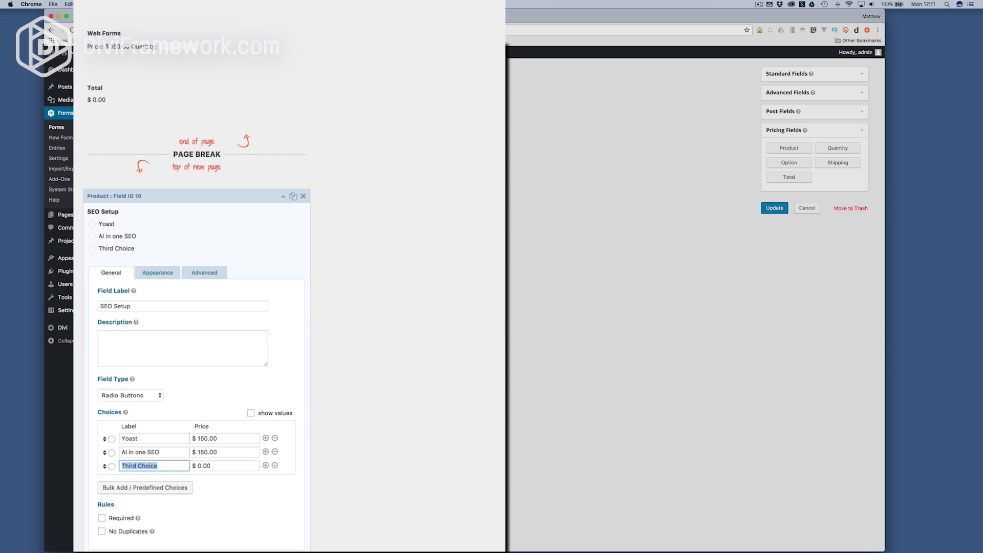
type("No Thanks")
key("Tab")
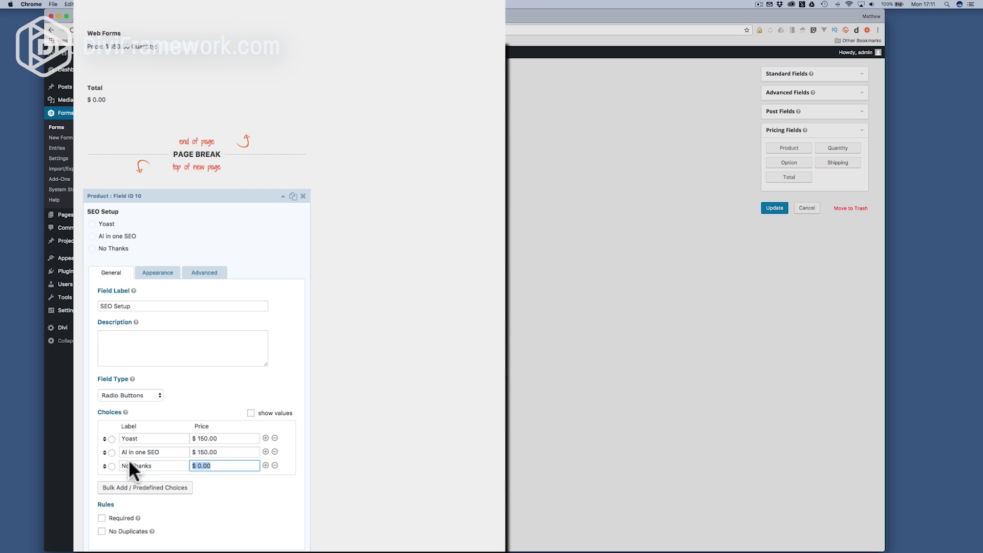
left_click(112, 466)
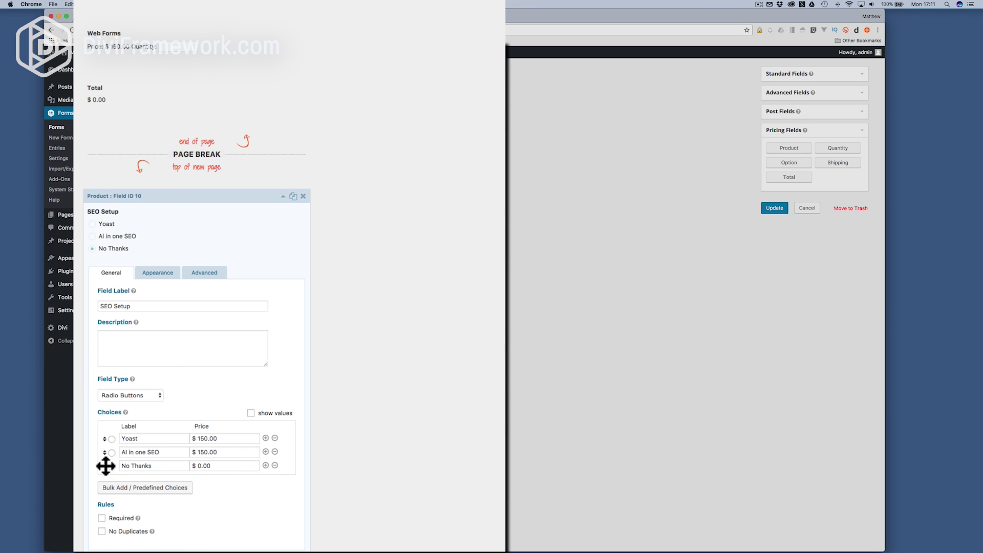
left_click(283, 196)
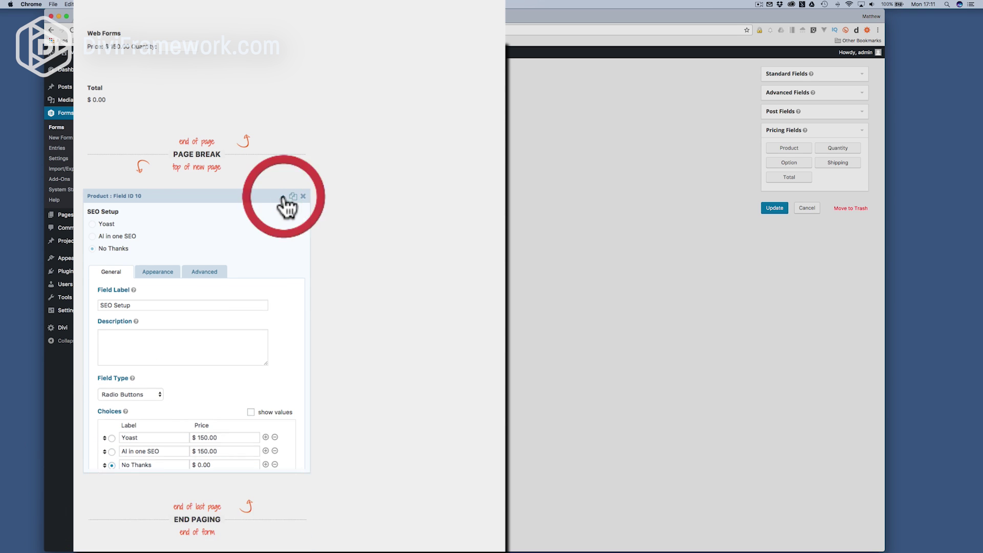
left_click(292, 368)
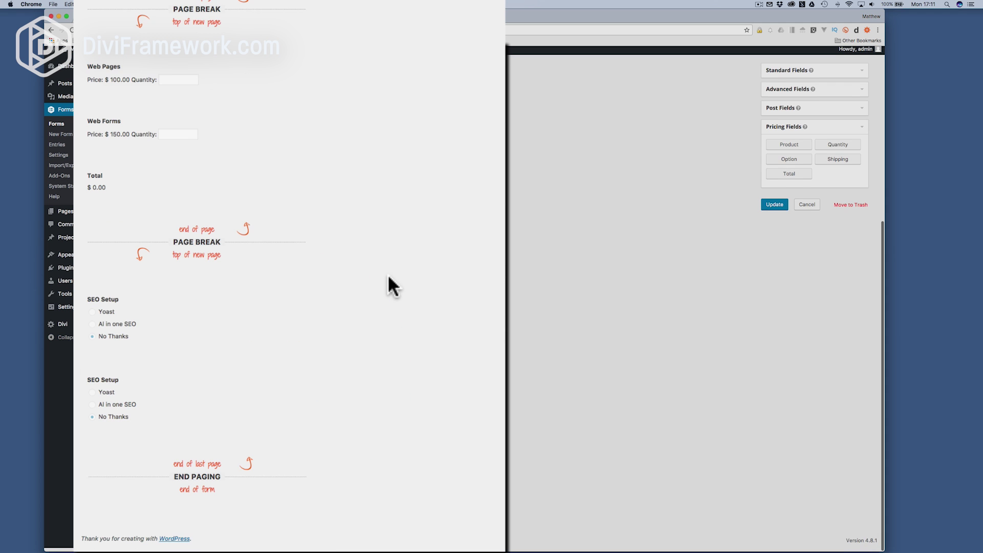
Step: Relabel the copy 'Google Analytics' with choices Yes $150 and No Thanks, then duplicate it
left_click(286, 378)
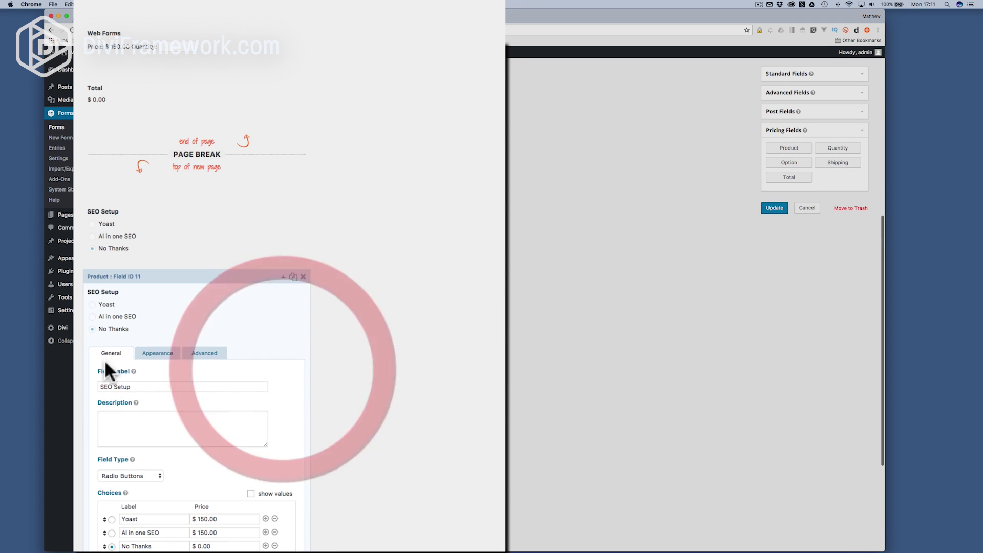
triple_click(137, 387)
type("Google")
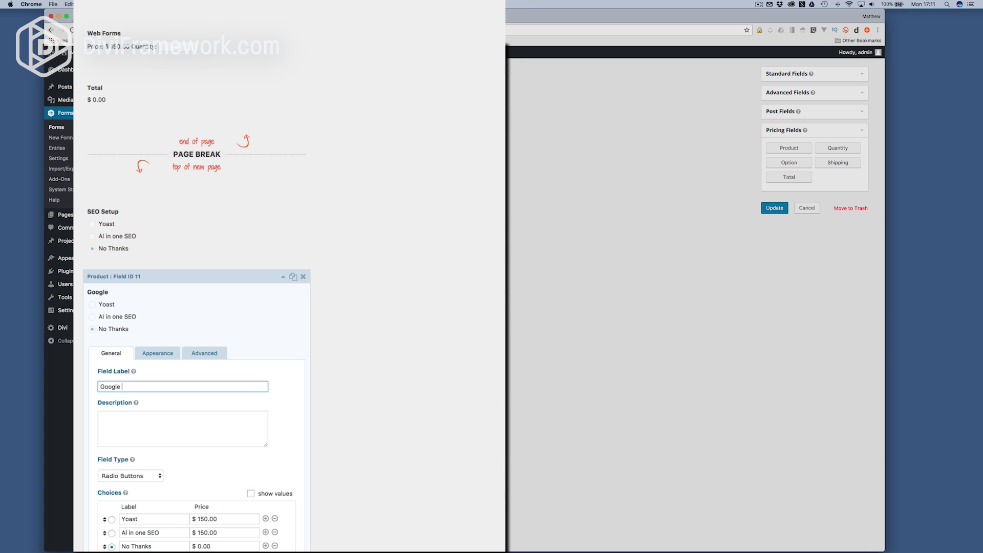
type(" Analytics")
scroll(103, 405, "down", 3)
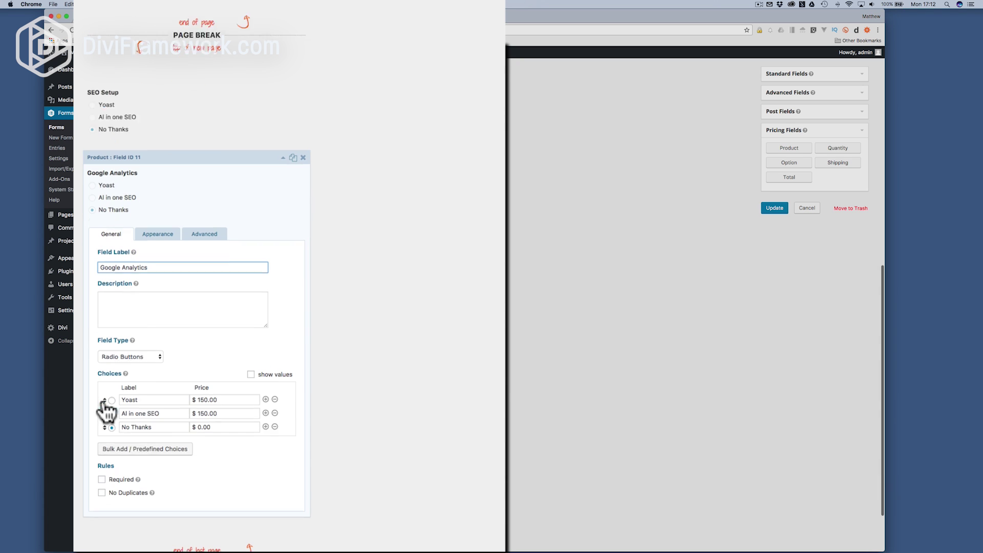
double_click(147, 378)
type("Yes")
key("Tab")
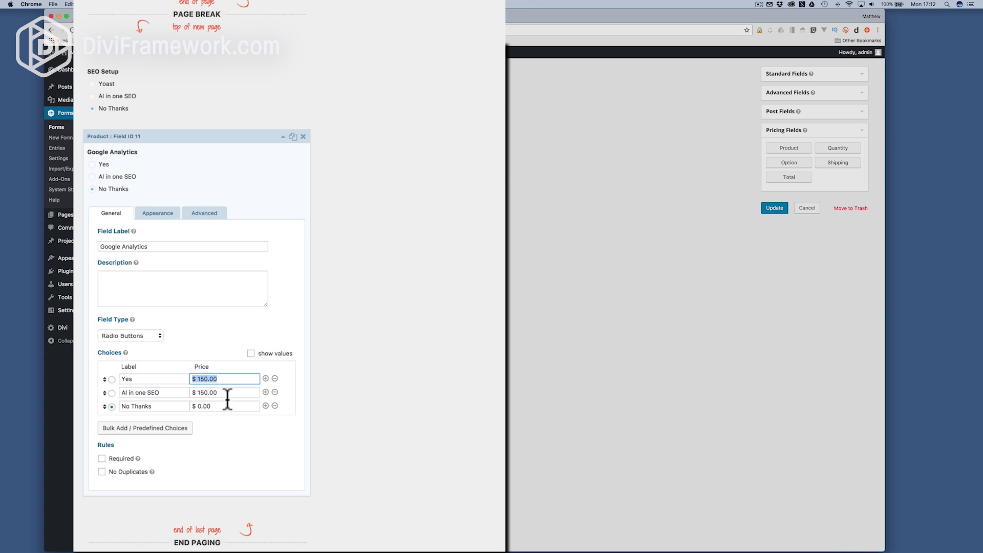
left_click(275, 392)
left_click_drag(121, 380, 177, 382)
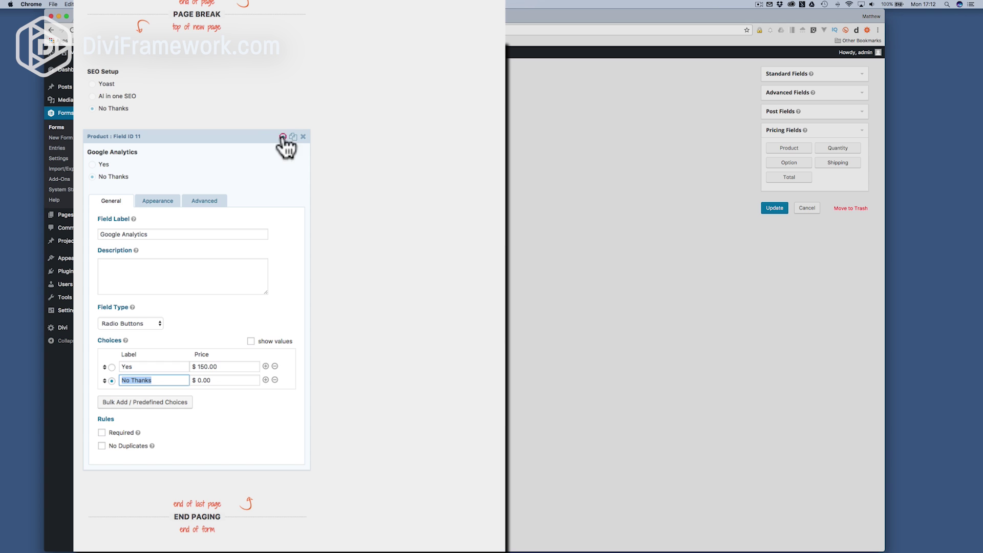
left_click(281, 172)
left_click(293, 377)
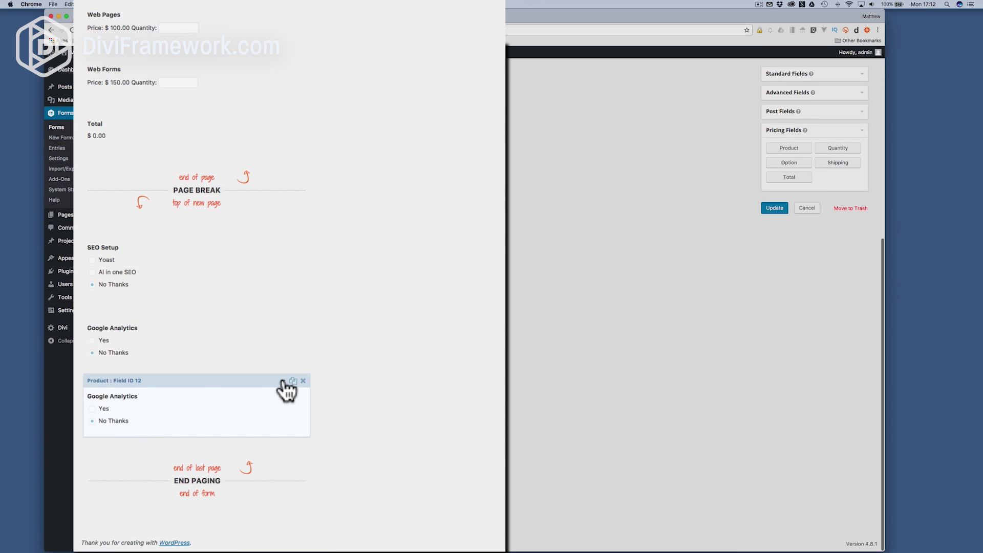
left_click(286, 389)
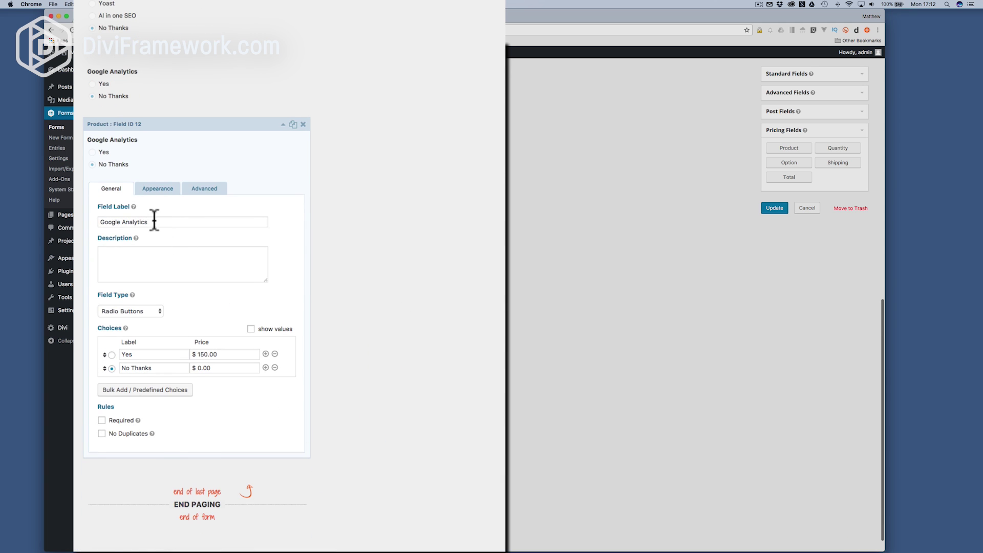
Step: Relabel the duplicated field 'Mailchimp Integration' and collapse its settings
triple_click(154, 222)
type("Mailchimp Integration")
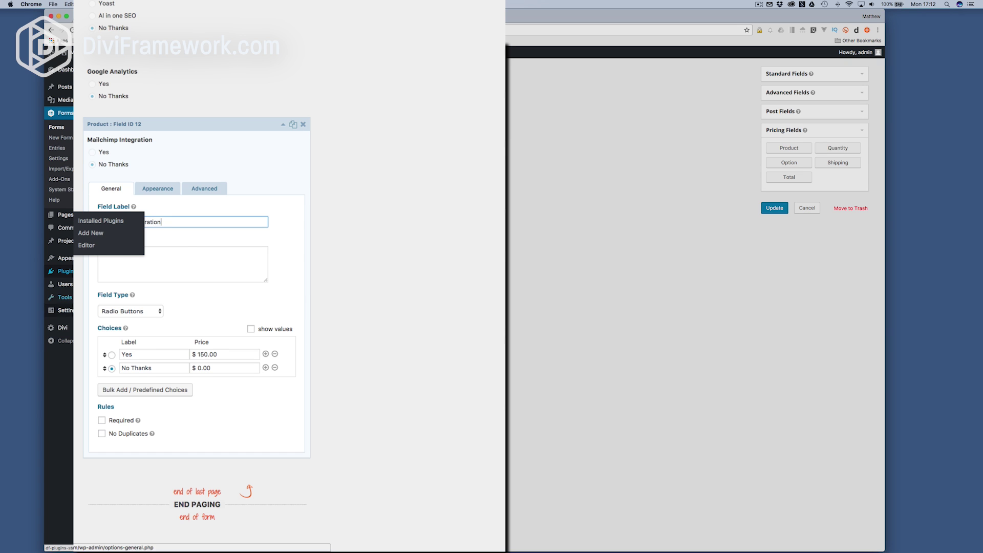
left_click(185, 255)
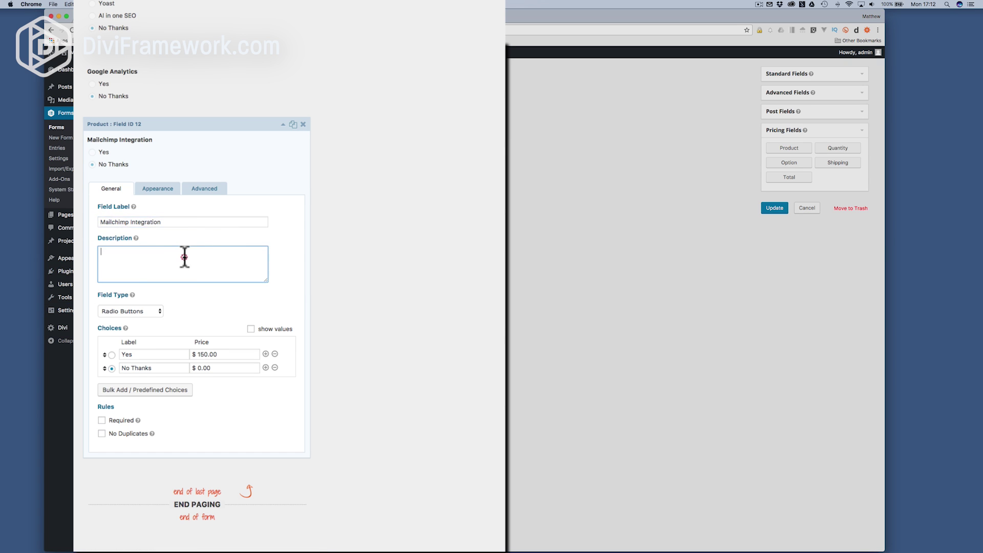
left_click(283, 125)
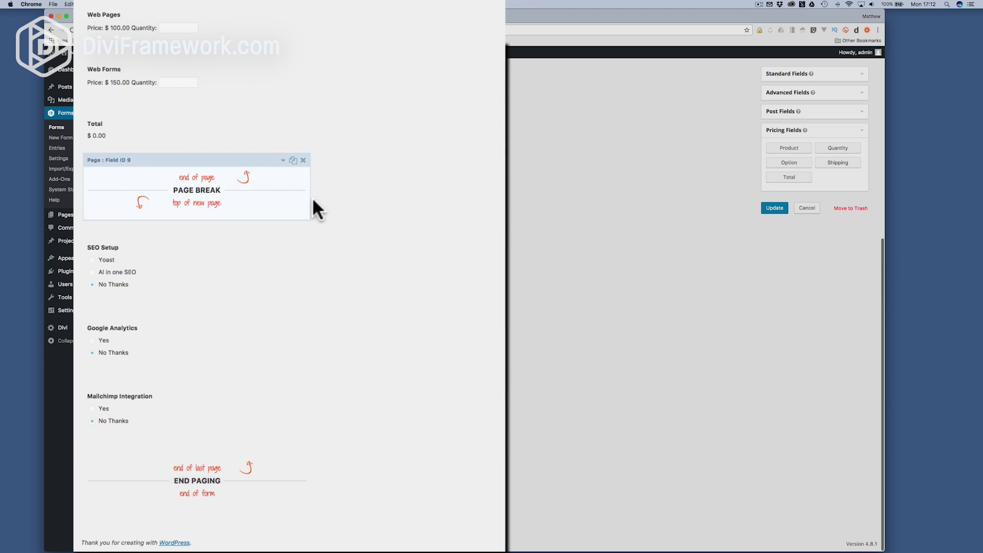
Step: Add another page break and reorder fields so it follows Mailchimp Integration
left_click(292, 161)
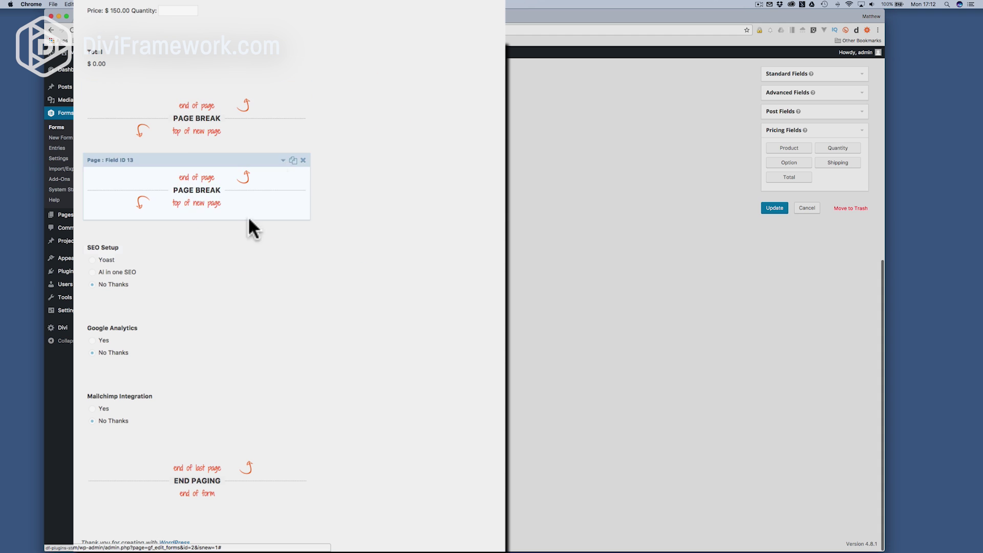
left_click_drag(159, 231, 168, 267)
left_click_drag(155, 393, 174, 333)
left_click_drag(189, 459, 189, 390)
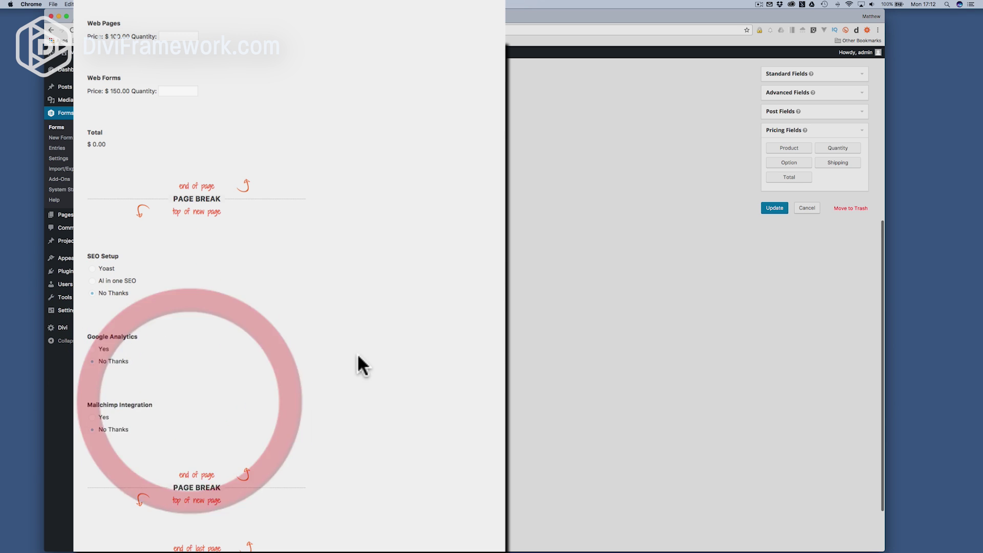
scroll(358, 352, "down", 3)
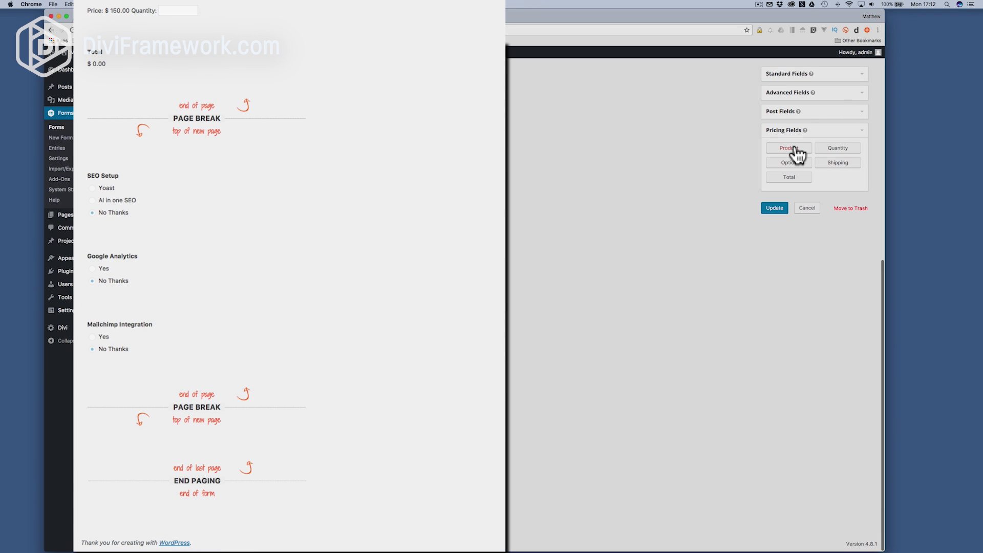
Step: Duplicate Mailchimp Integration and move the copy below the new page break
left_click(292, 309)
scroll(427, 271, "down", 1)
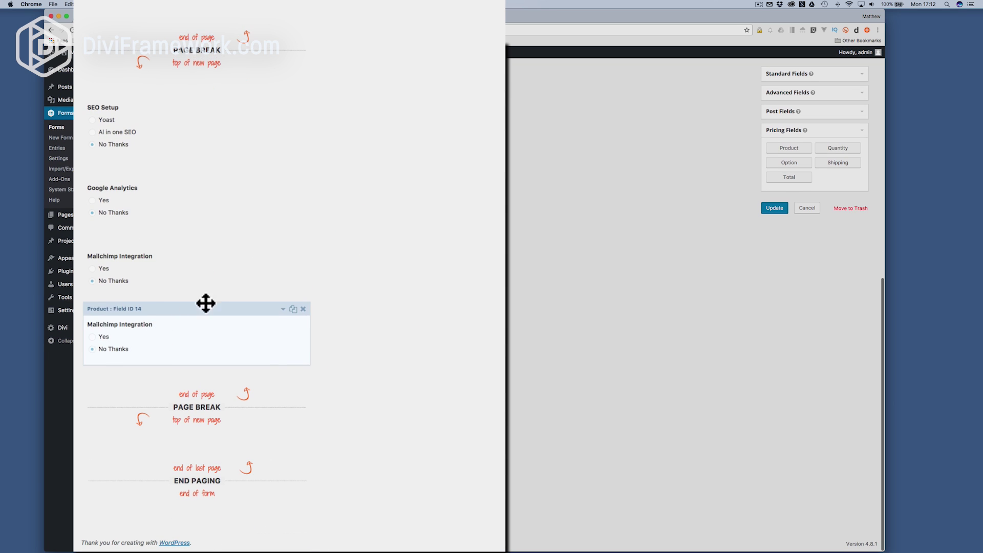
left_click_drag(204, 309, 205, 407)
scroll(442, 352, "down", 3)
left_click(282, 384)
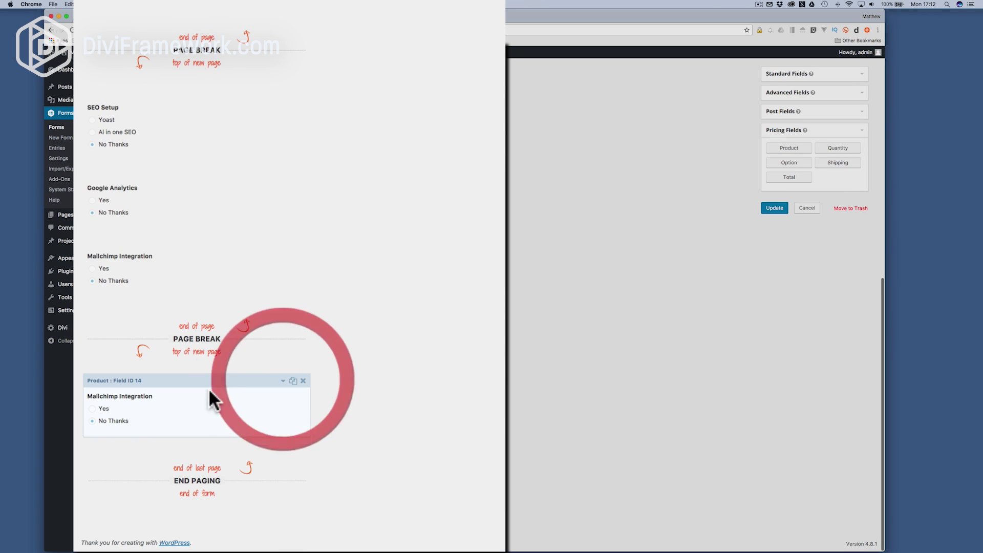
left_click(282, 381)
scroll(432, 342, "down", 3)
Step: Relabel the copy 'E Commerce' and change the Yes choice to WooCommerce at $1,150
left_click(170, 330)
key("super+a")
type("E Co")
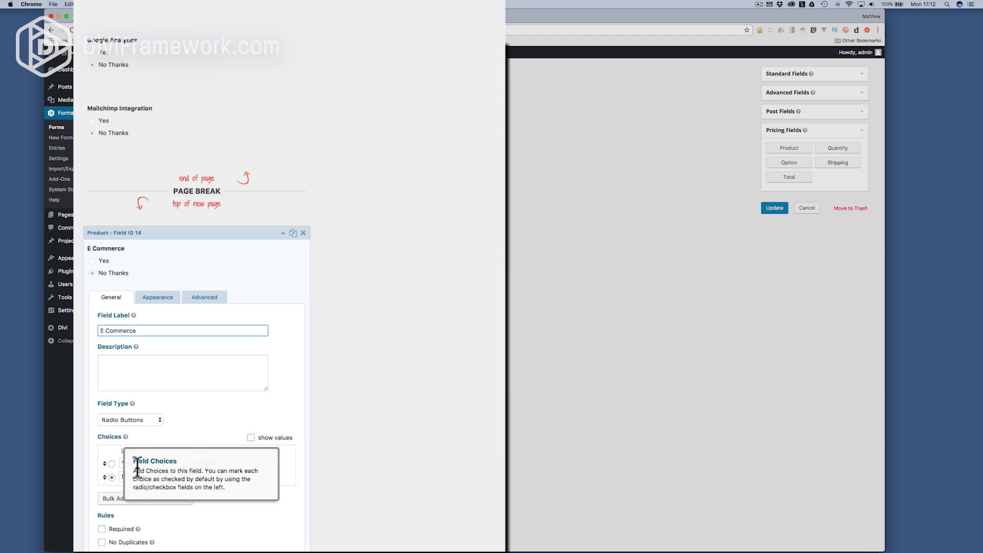
left_click(203, 412)
double_click(141, 461)
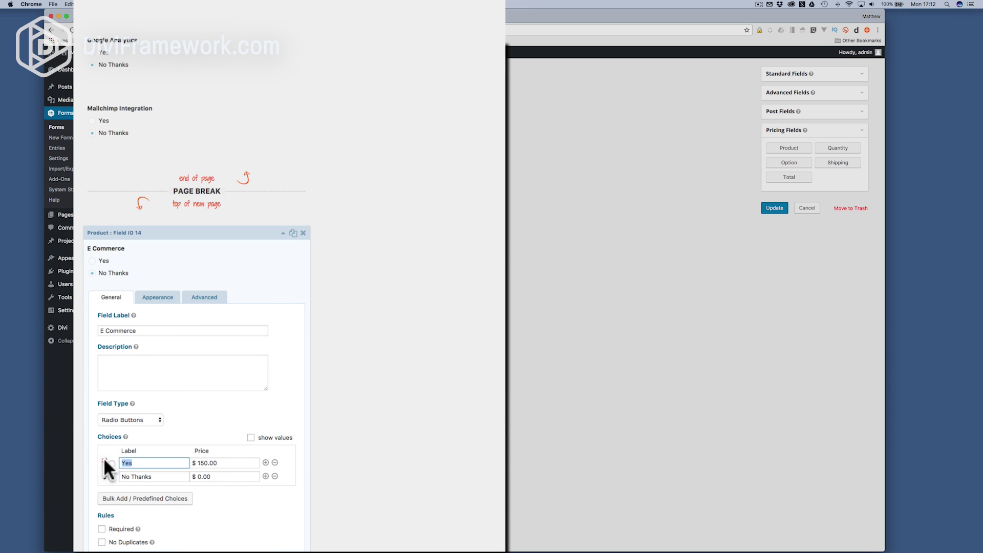
type("WooCommerce")
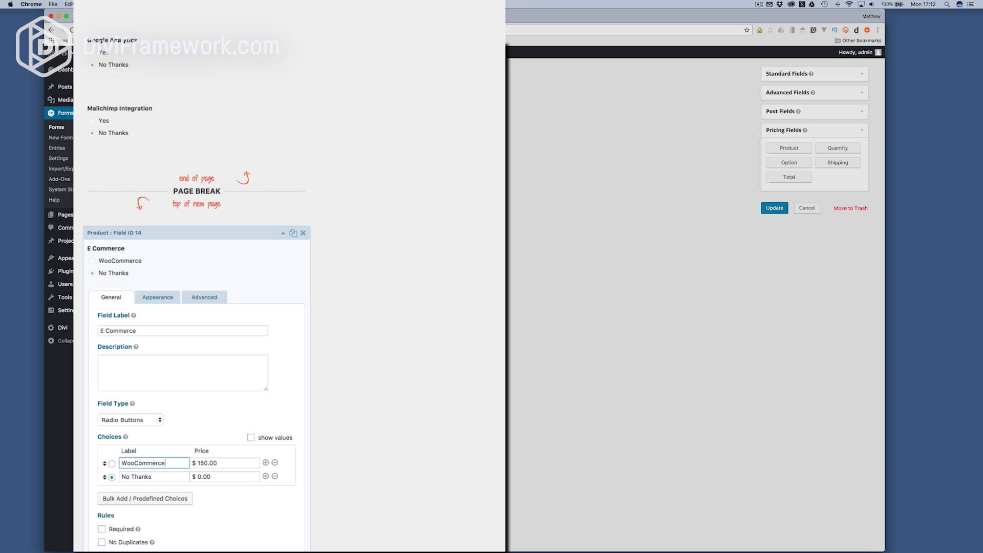
left_click(200, 462)
type("1")
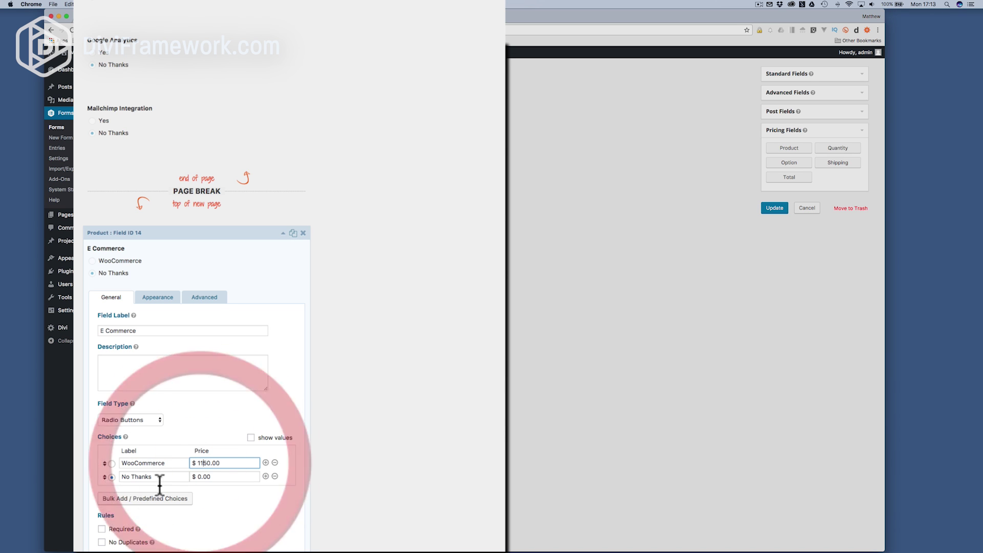
Step: Add a Payment Form choice priced $450, then duplicate the E Commerce field
left_click(265, 463)
left_click(136, 480)
type("Payment")
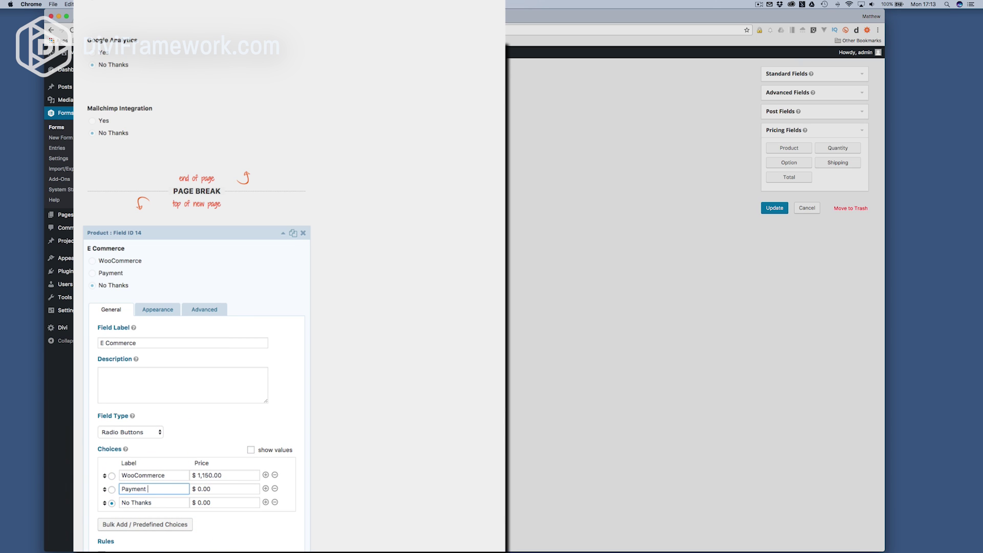
left_click(207, 488)
key("BackSpace")
key("BackSpace")
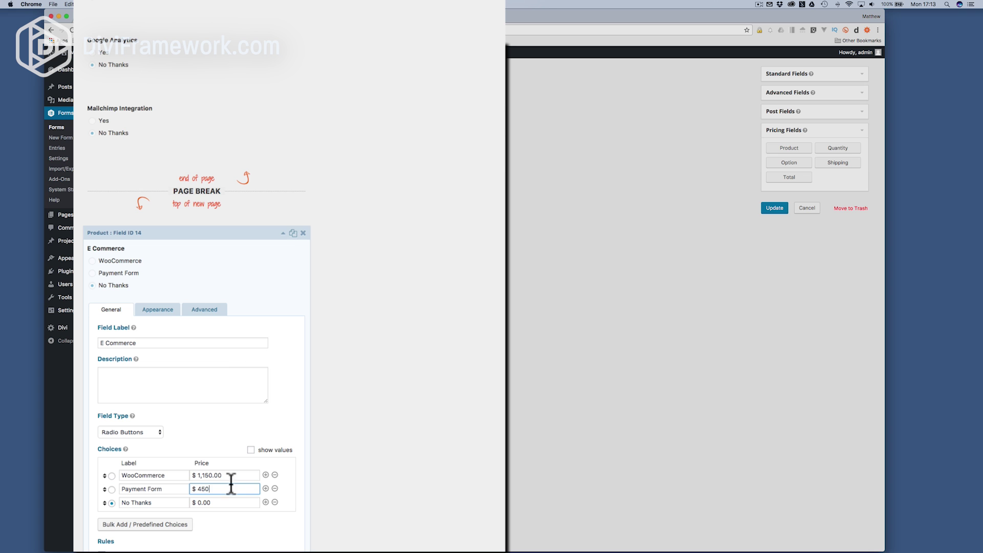
left_click(213, 502)
left_click(282, 235)
left_click(294, 369)
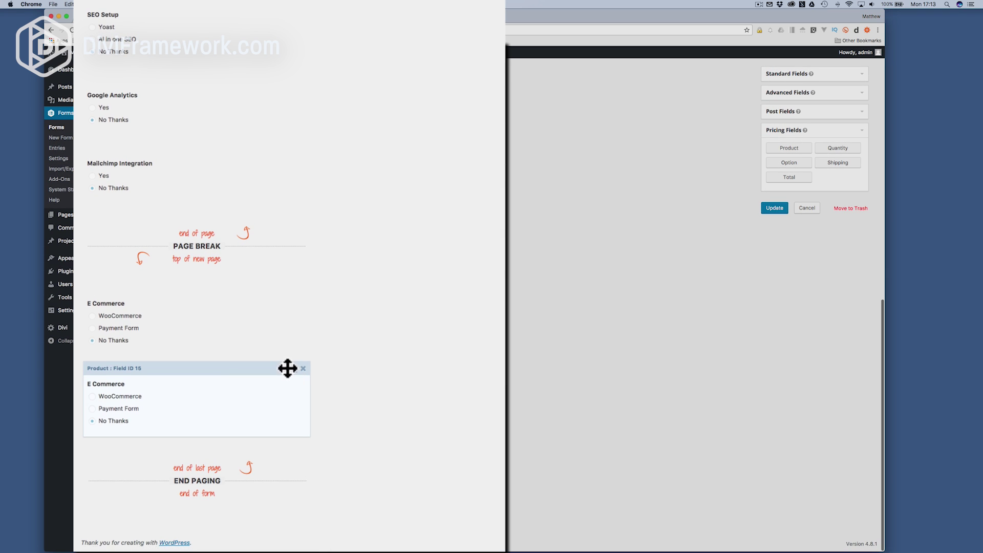
Step: Turn the copy into 'FAQ Setup' with Yes $150 and No Thanks, removing WooCommerce
left_click(286, 370)
triple_click(141, 423)
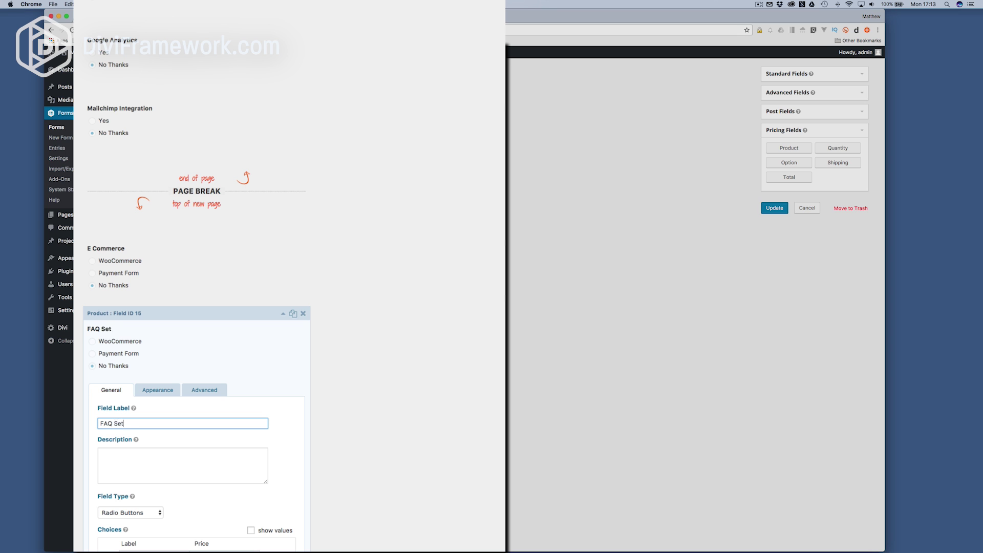
scroll(218, 404, "down", 5)
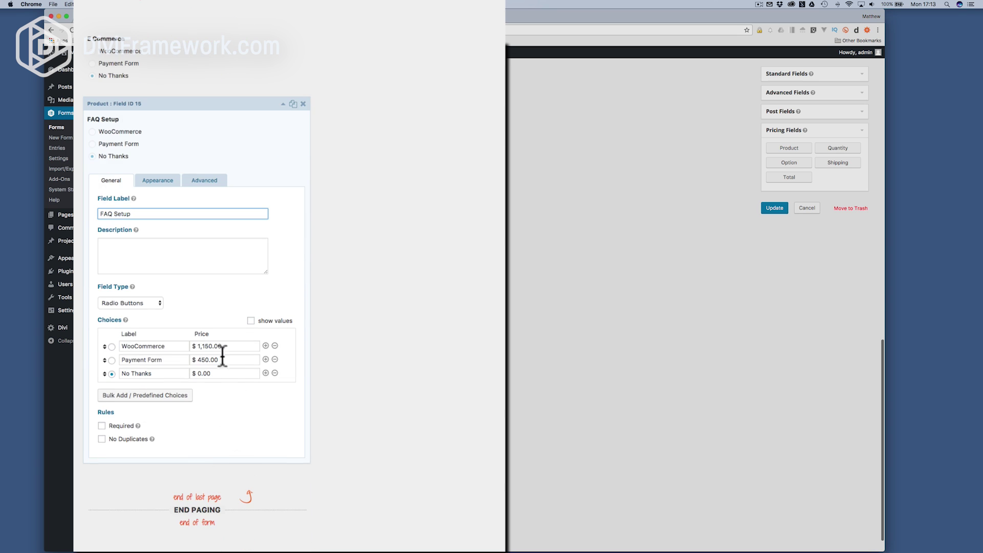
key("BackSpace")
type("1")
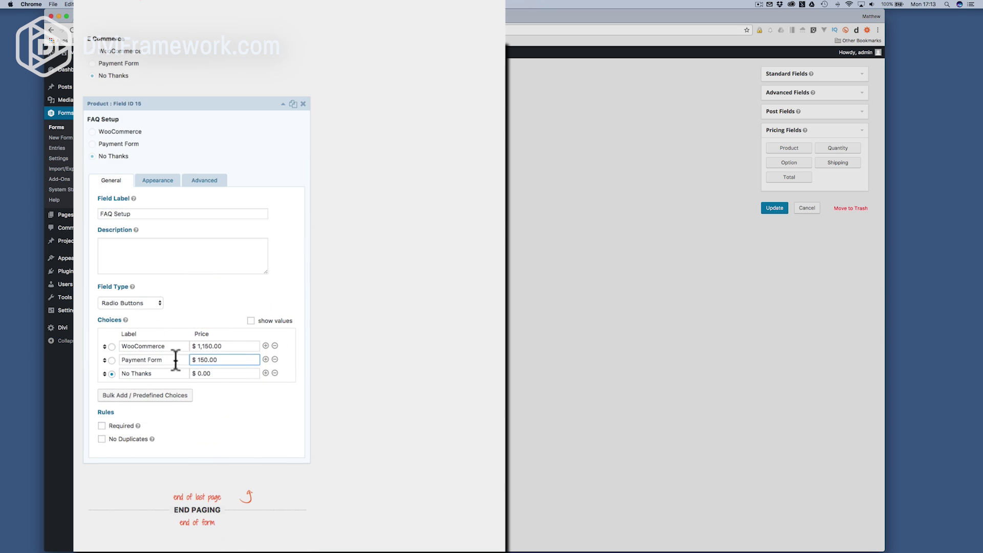
type("Yes")
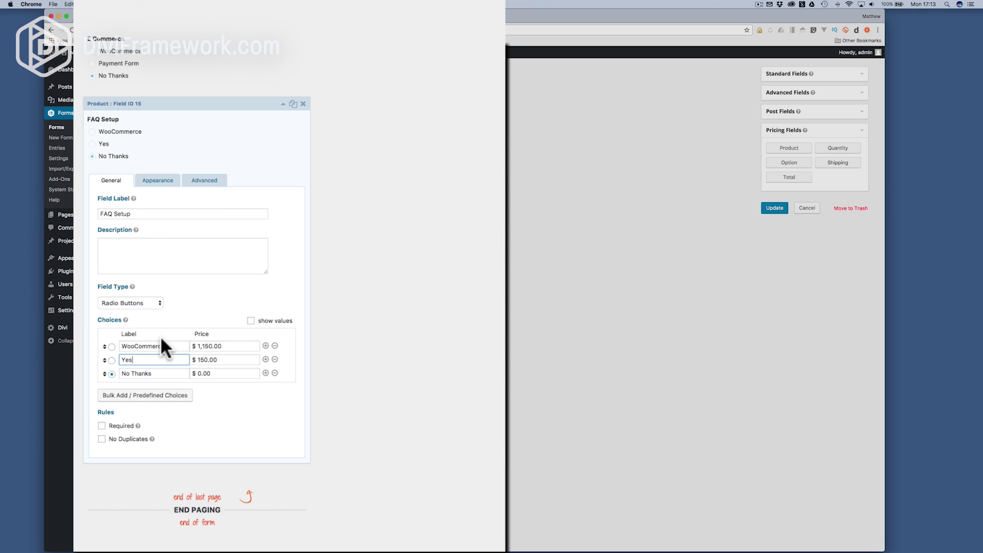
left_click(275, 346)
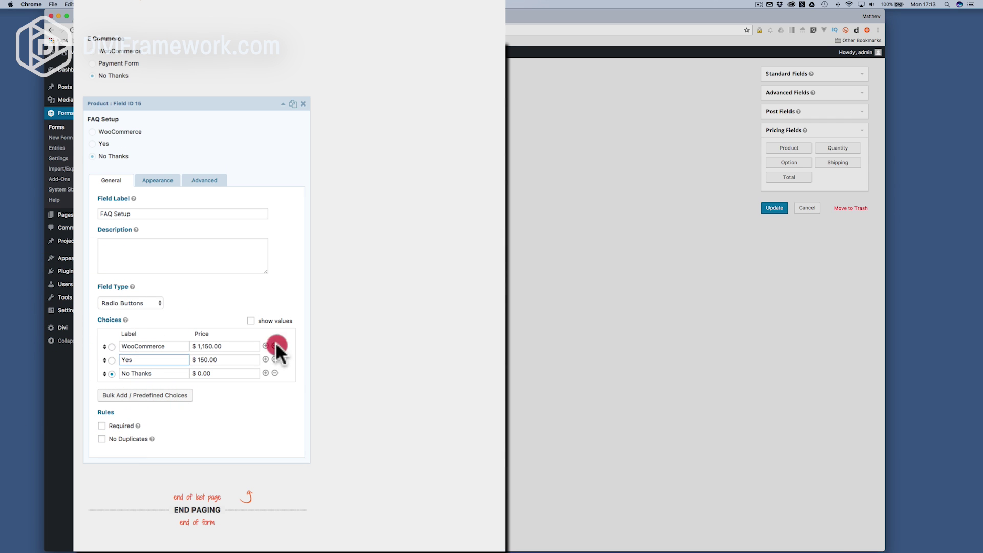
left_click(282, 104)
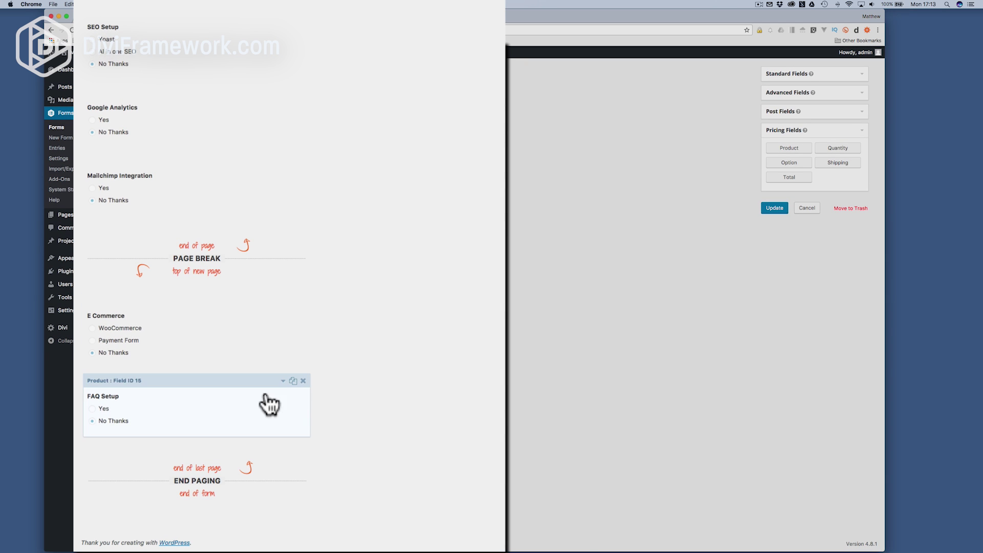
Step: Duplicate FAQ Setup and relabel the copy 'Blog Setup'
left_click(293, 381)
scroll(421, 259, "down", 3)
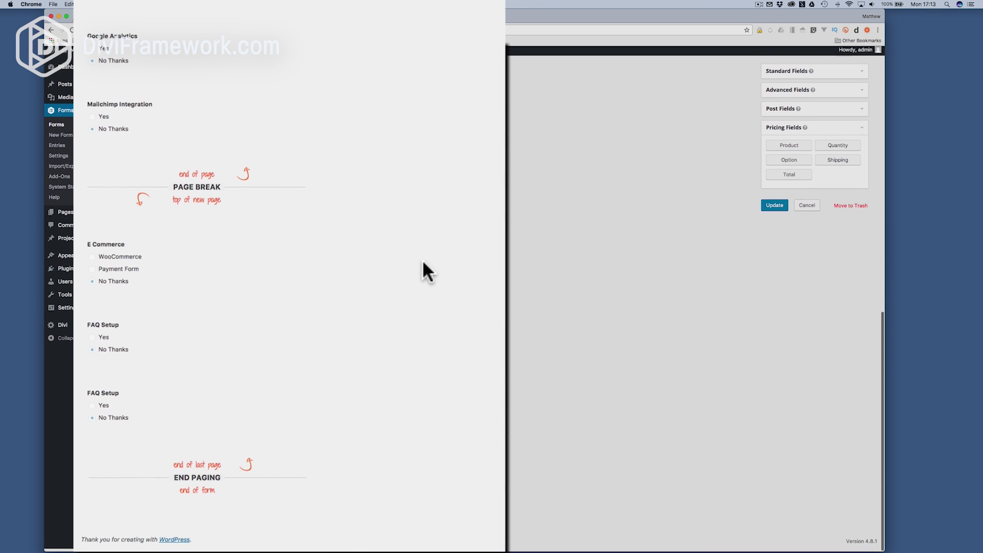
left_click(282, 381)
scroll(332, 336, "down", 5)
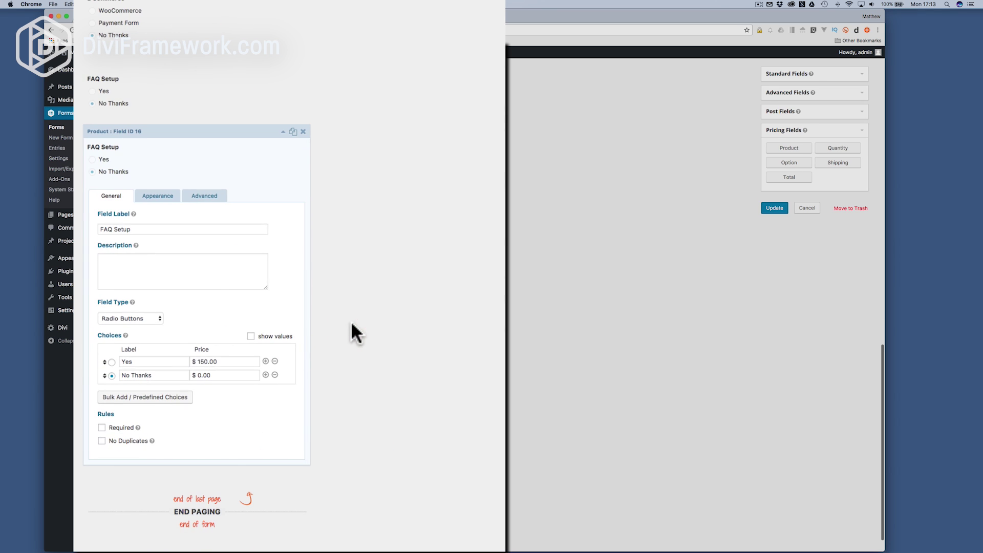
double_click(106, 229)
type("Blog")
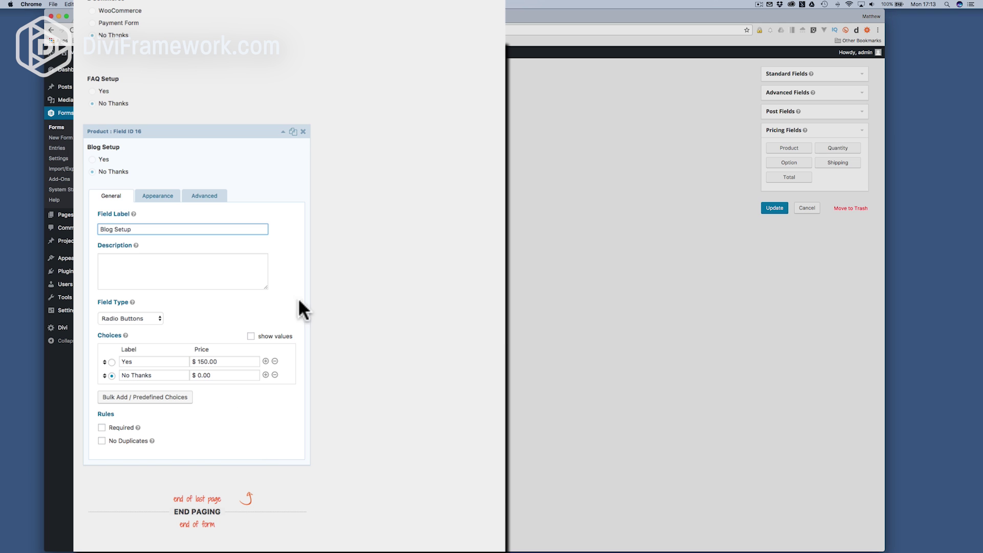
left_click(283, 132)
scroll(431, 149, "up", 10)
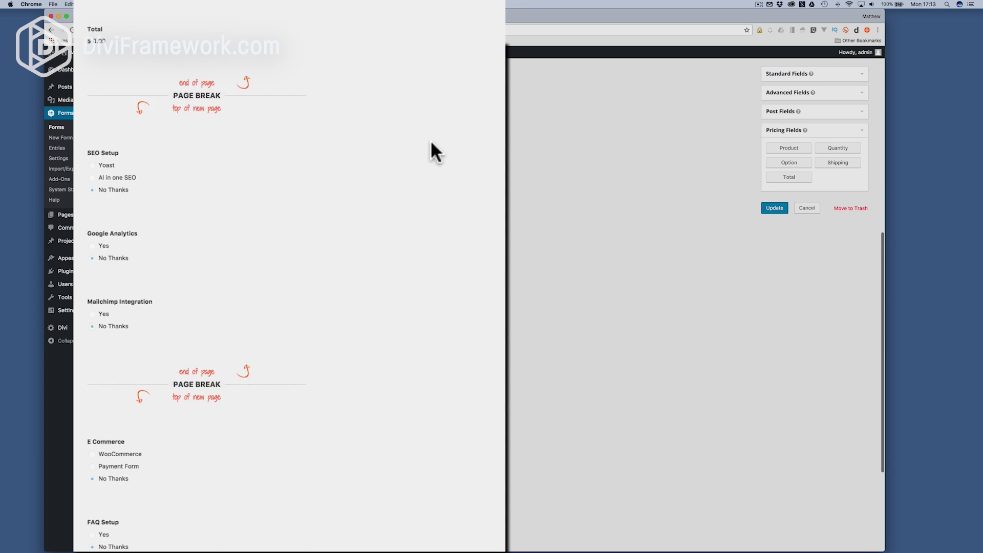
Step: Add a Total field after Mailchimp Integration on page 3 and another after Blog Setup on the last page
scroll(431, 143, "down", 3)
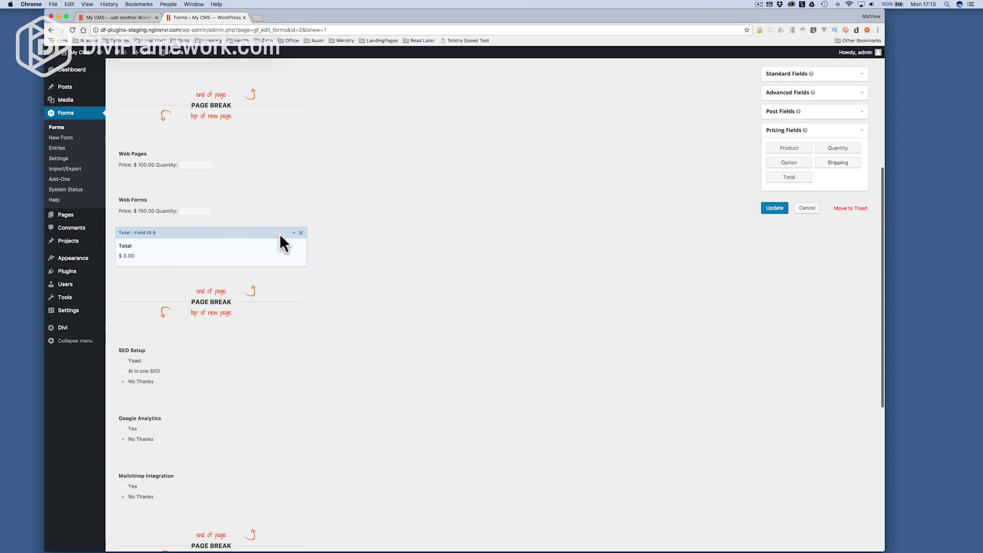
left_click(793, 179)
left_click_drag(170, 424, 193, 193)
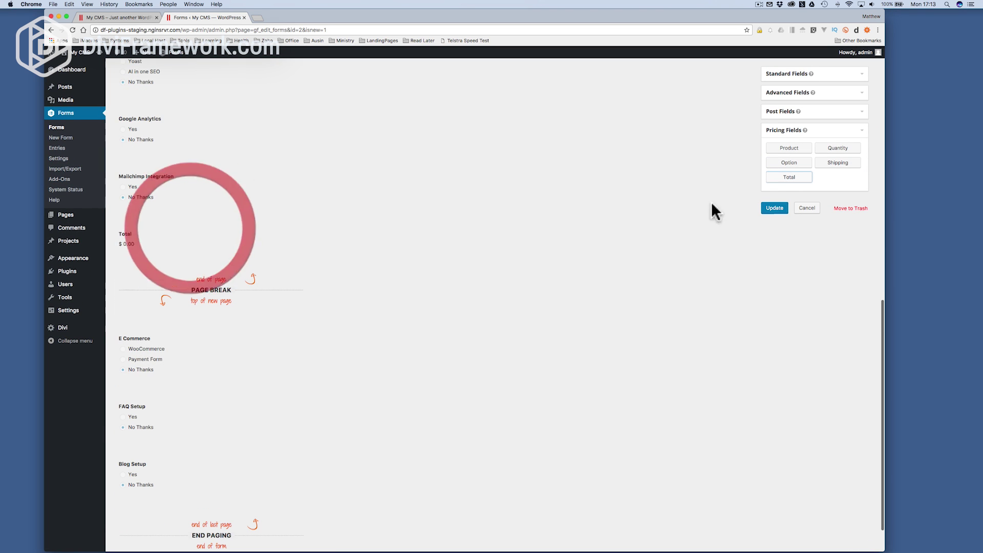
left_click(798, 180)
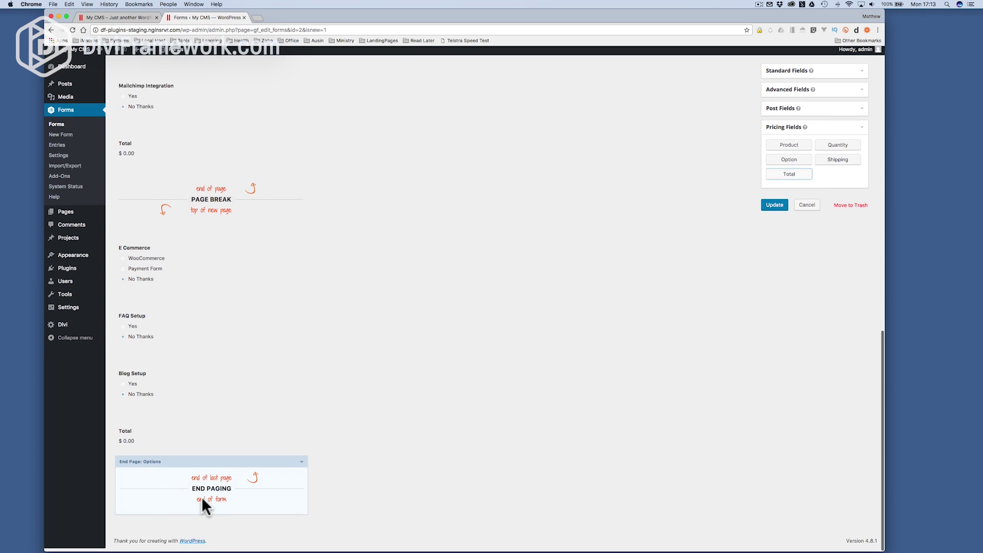
scroll(201, 496, "up", 15)
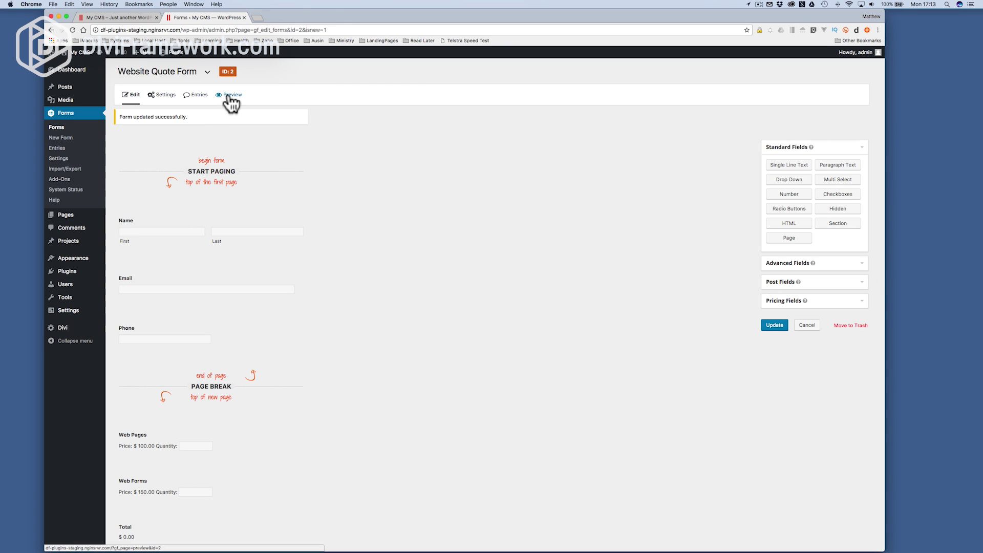
Step: Open the form preview and enter the contact's first and last name
left_click(229, 96)
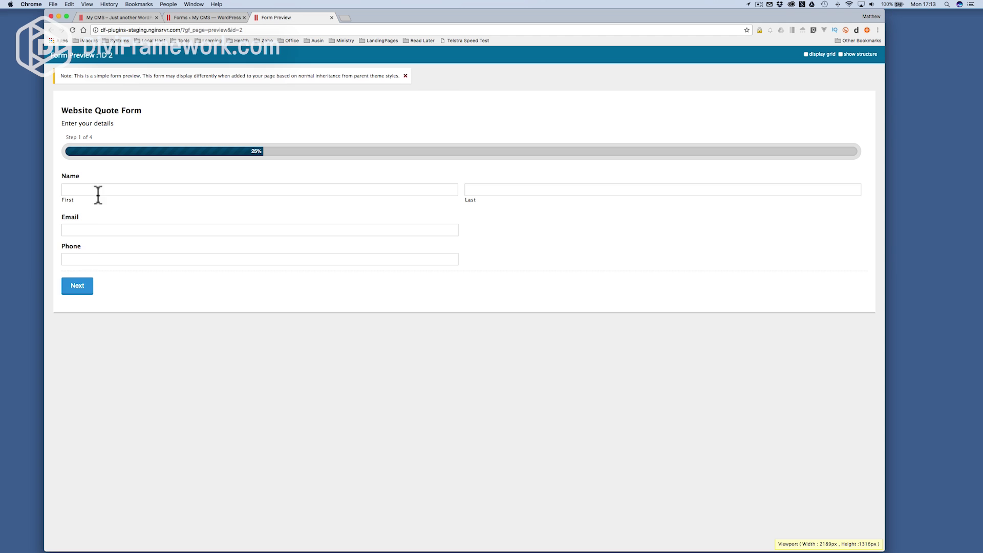
left_click(82, 190)
type("Matt")
key("Tab")
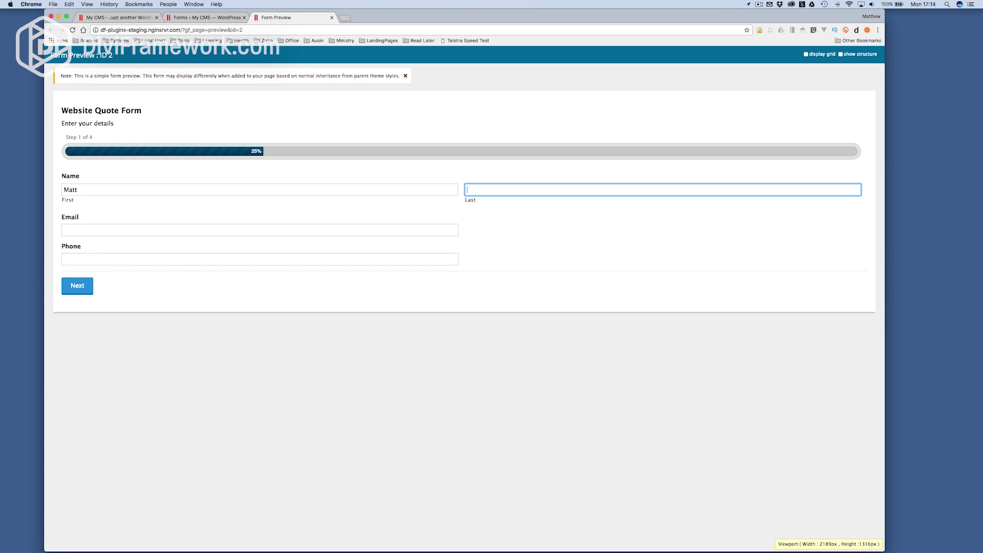
type("M")
key("BackSpace")
type("Knighton")
key("Tab")
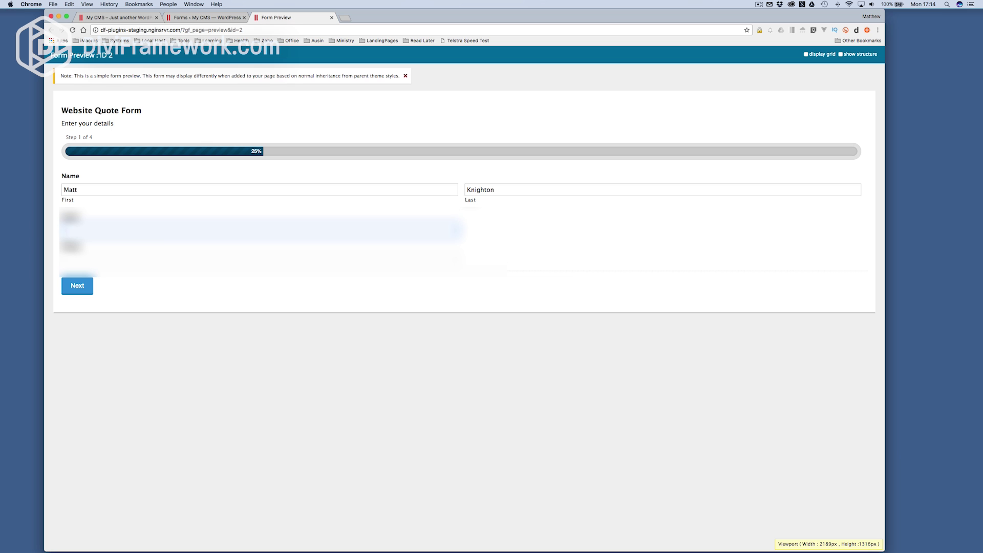
Step: Autofill the contact's e-mail and phone, then continue to step 2
type("m")
key("Down")
key("Return")
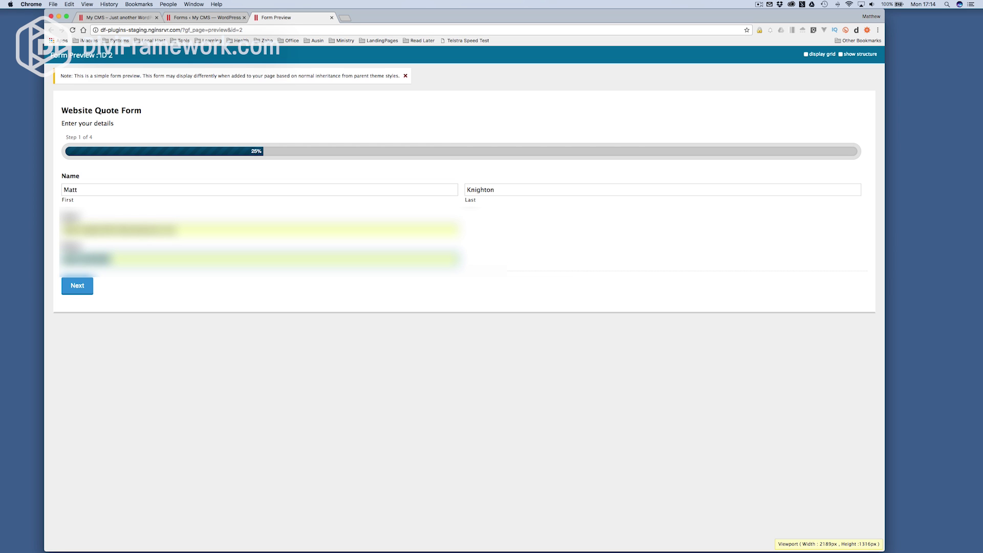
left_click(77, 284)
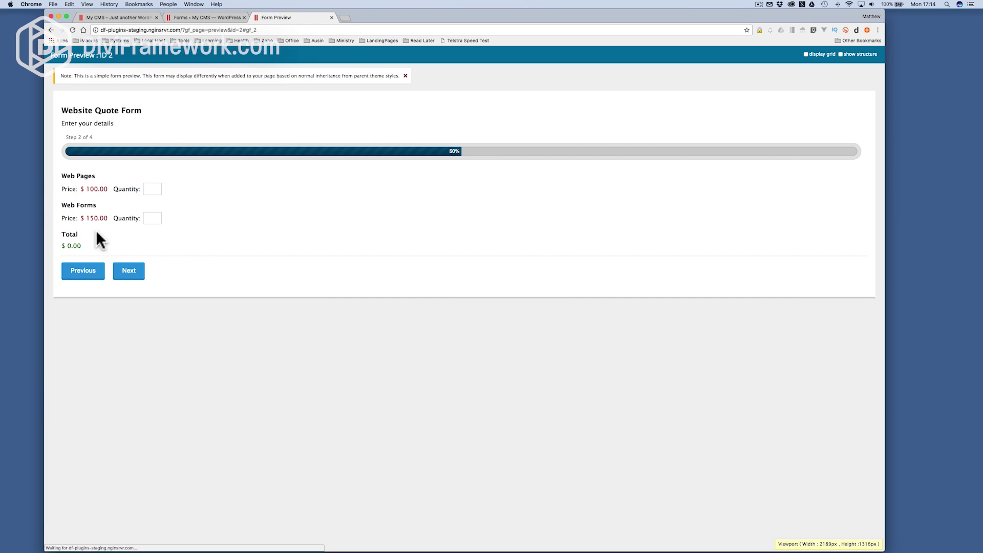
Step: Set Web Pages quantity to 10 and Web Forms to 3 for a $1,450.00 Total, then go to step 3
left_click(151, 190)
type("1")
left_click(153, 217)
type("1")
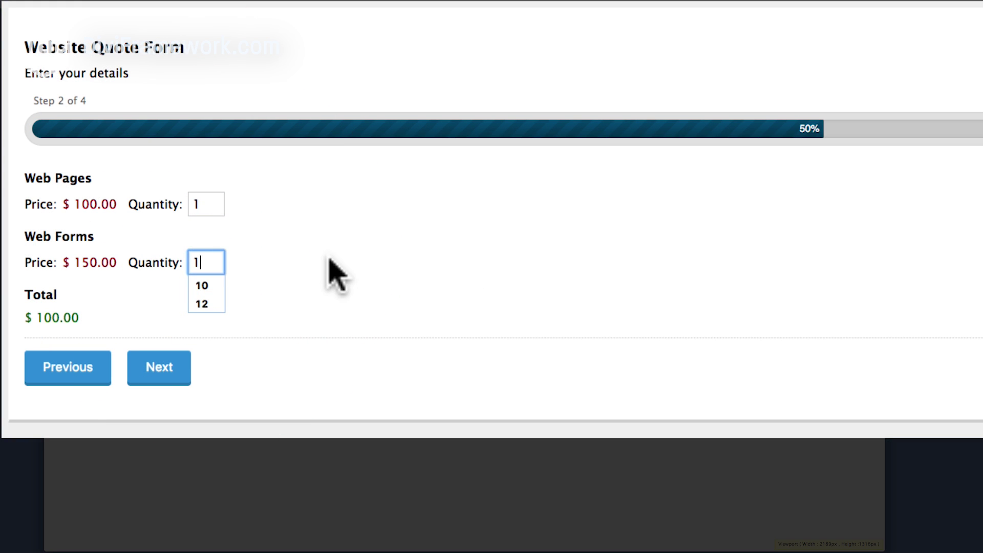
left_click(330, 261)
left_click(206, 204)
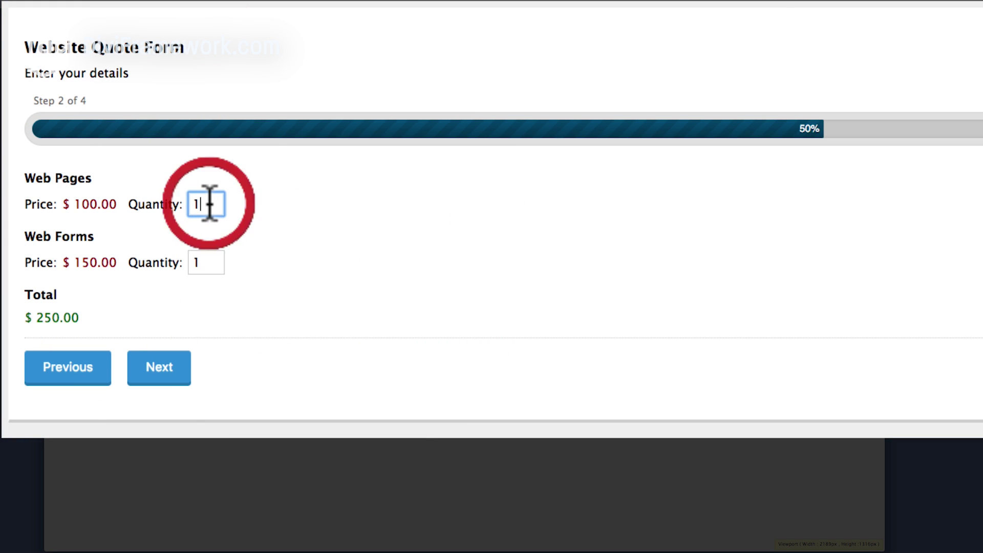
type("0")
left_click(346, 246)
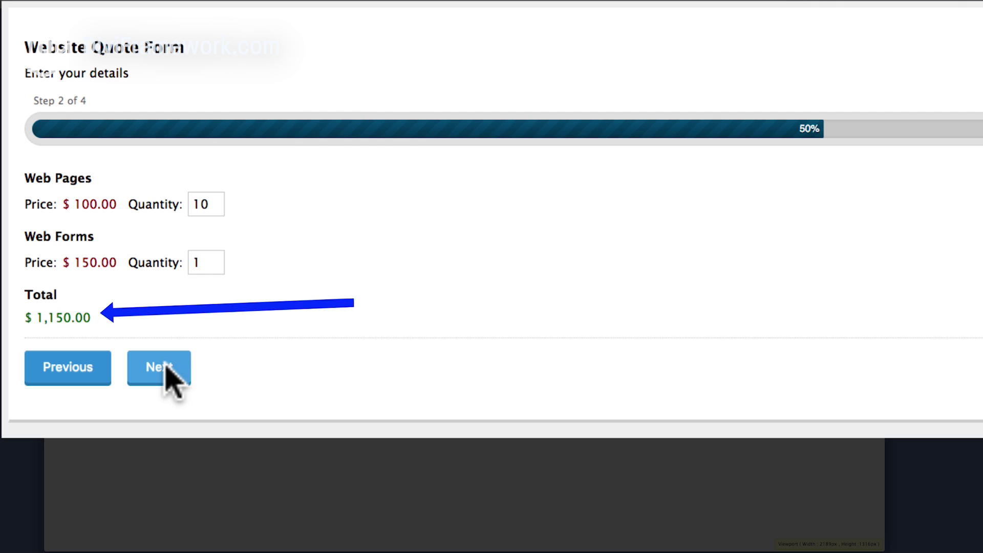
left_click(157, 256)
type("3")
left_click(434, 253)
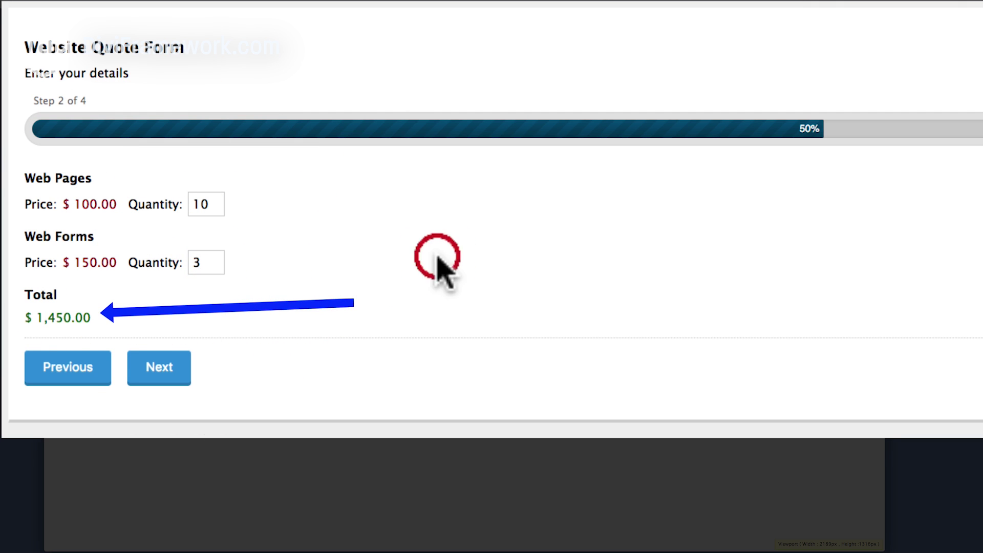
left_click(170, 365)
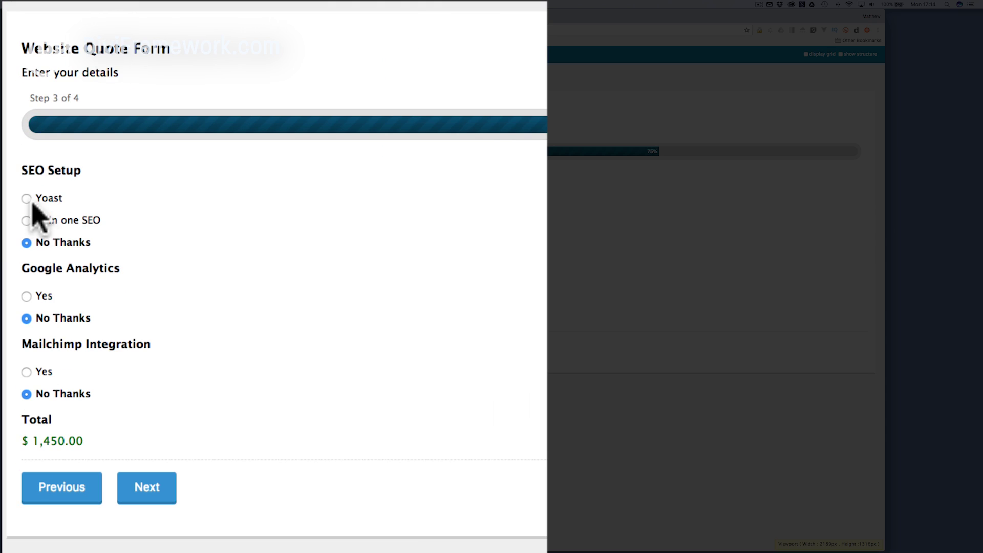
Step: On step 3, choose Yoast with Google Analytics and Mailchimp set to Yes, then continue to step 4
left_click(64, 191)
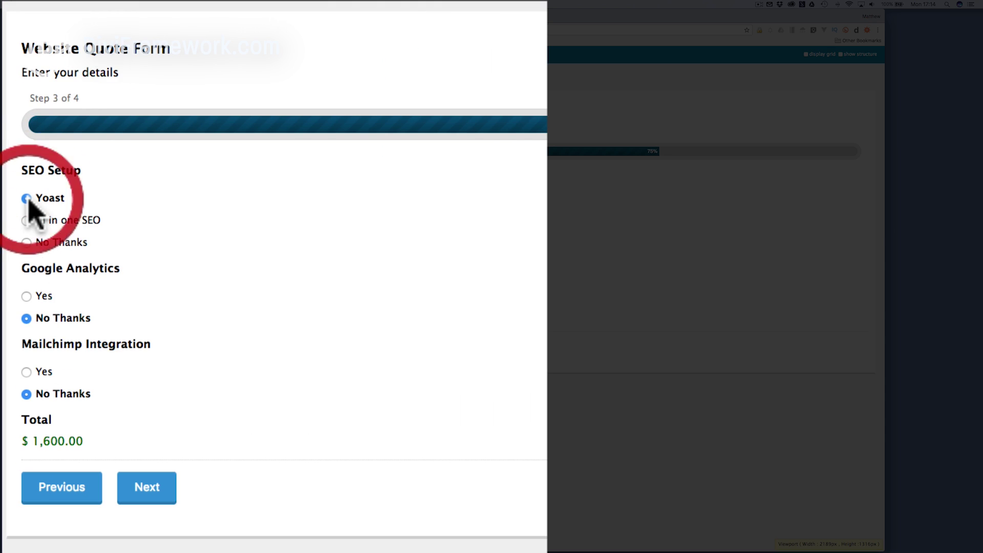
left_click(26, 297)
left_click(27, 371)
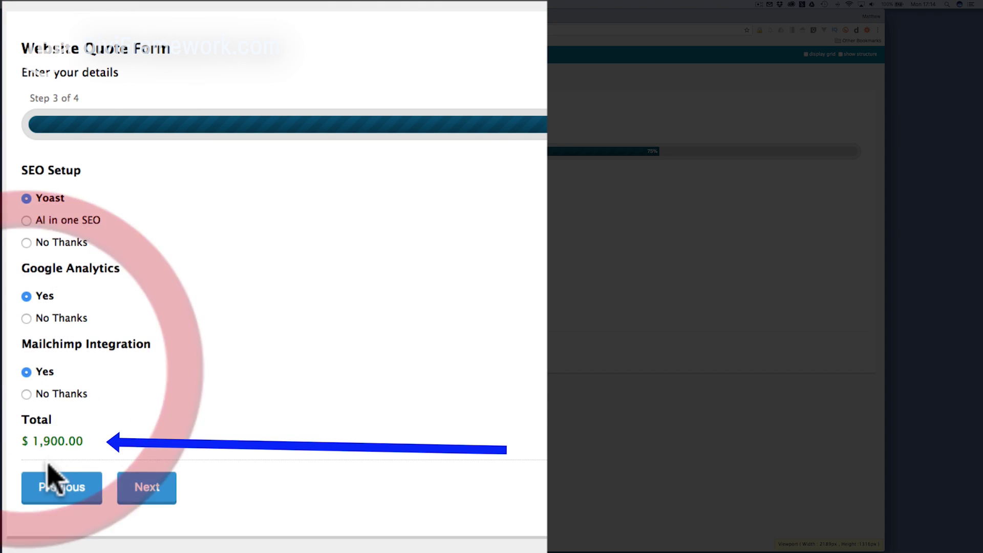
left_click(26, 394)
left_click(27, 372)
left_click(26, 318)
left_click(26, 297)
left_click(154, 489)
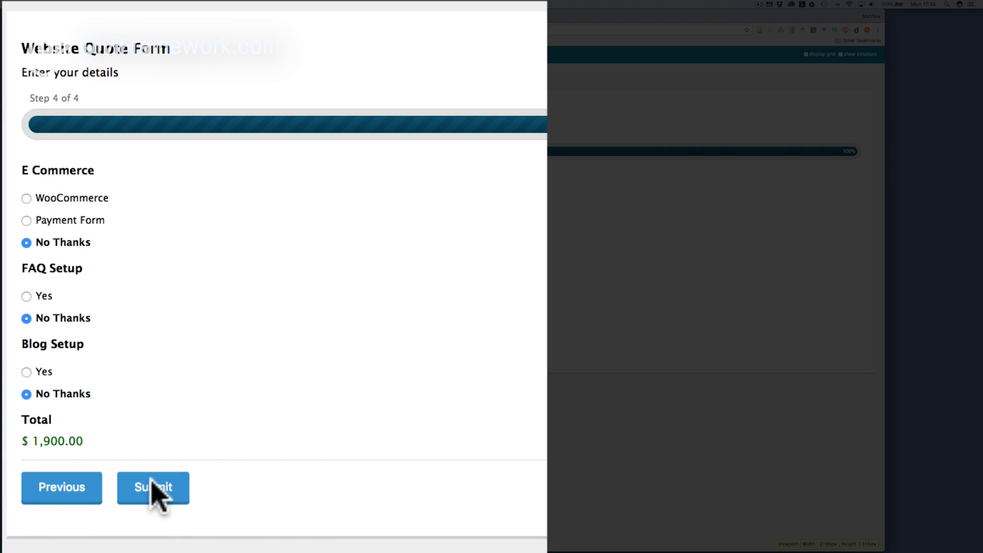
Step: On step 4, choose WooCommerce with FAQ and Blog setup set to Yes for a $3,350.00 Total
left_click(26, 198)
left_click(26, 296)
left_click(27, 372)
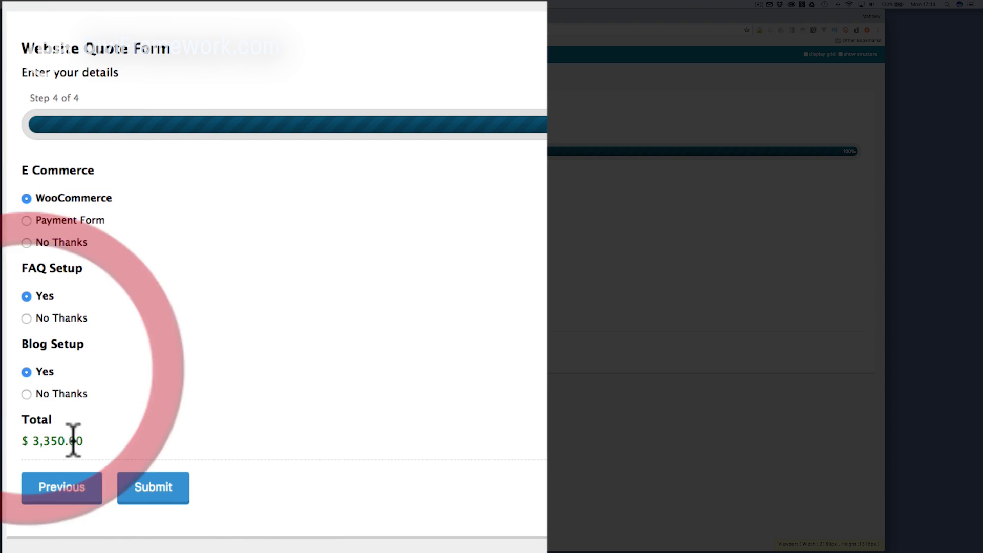